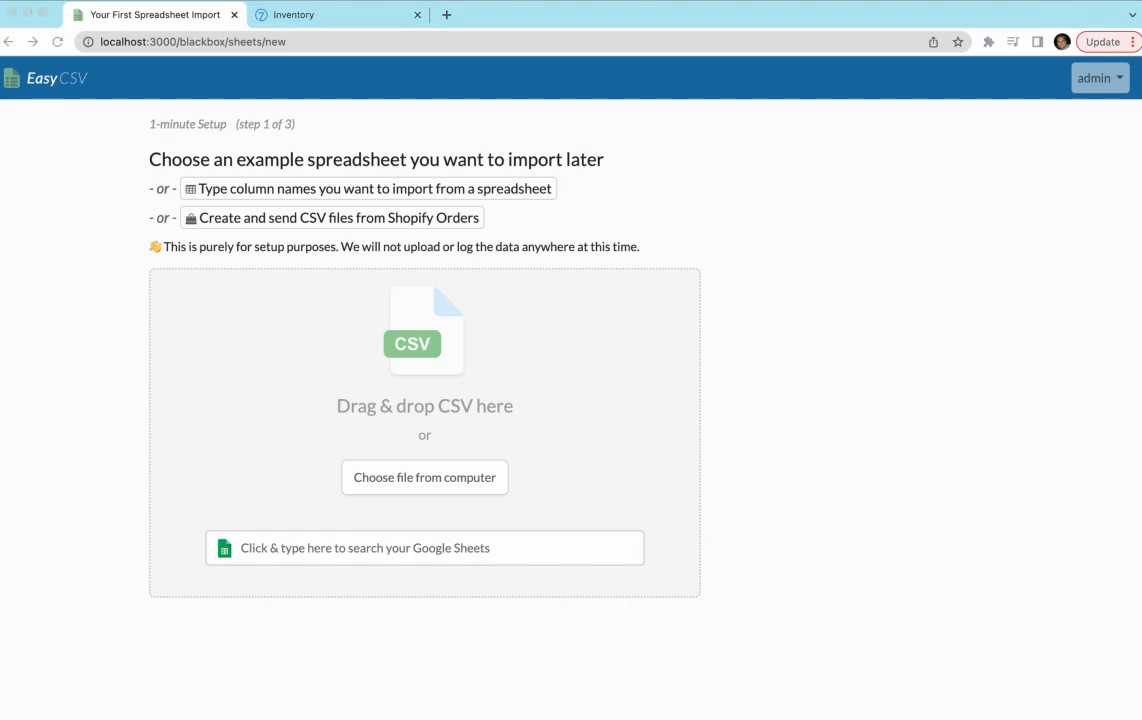
- Drop the example CSV onto the upload zone to load its Product ID and Available to promise units columns
drag(2, 398, 318, 377)
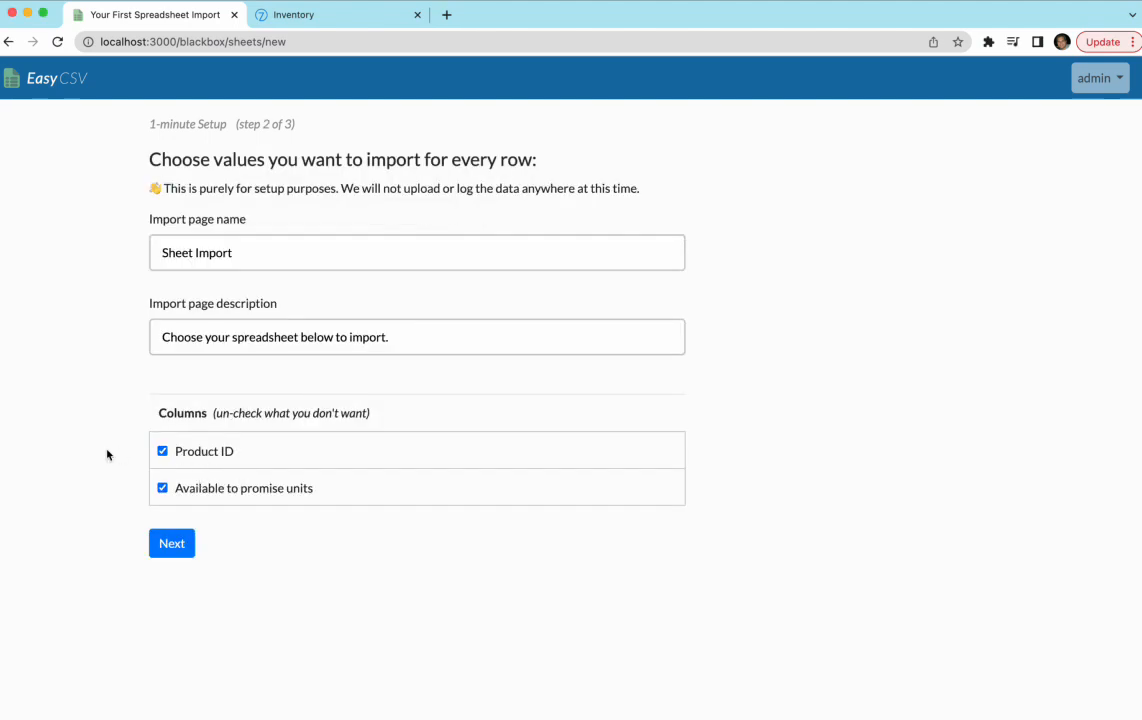
- Rename the import page from 'Sheet Import' to 'Inventory Sync Import' and continue
key(super+Tab)
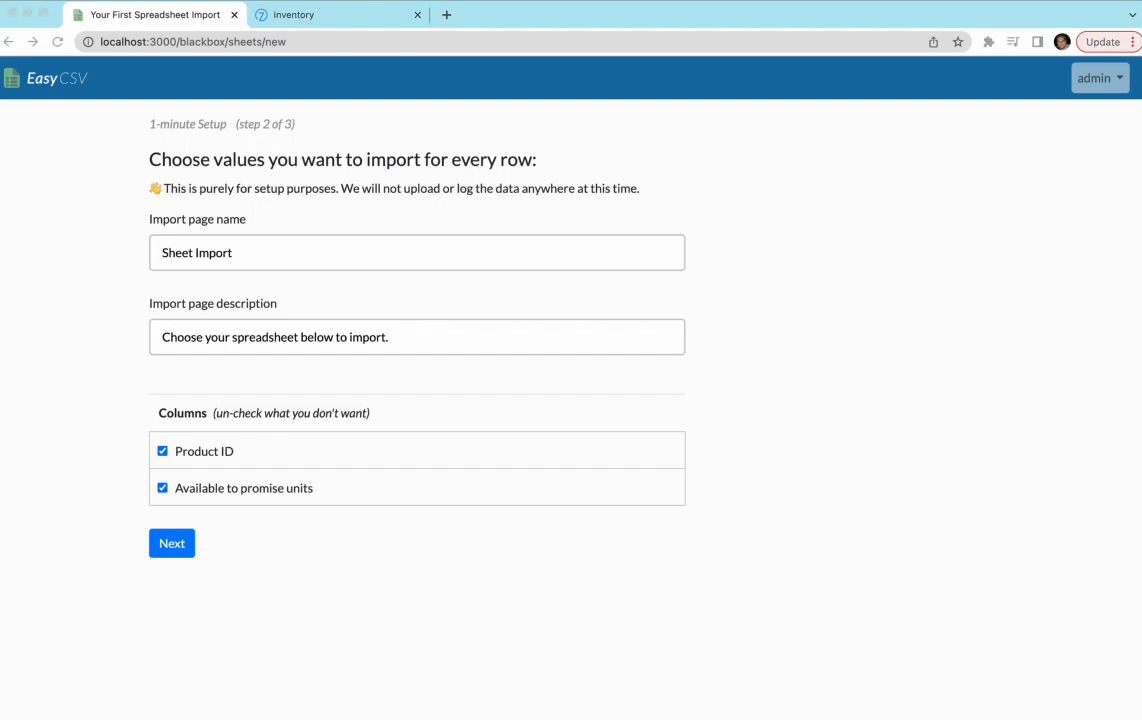
click(78, 378)
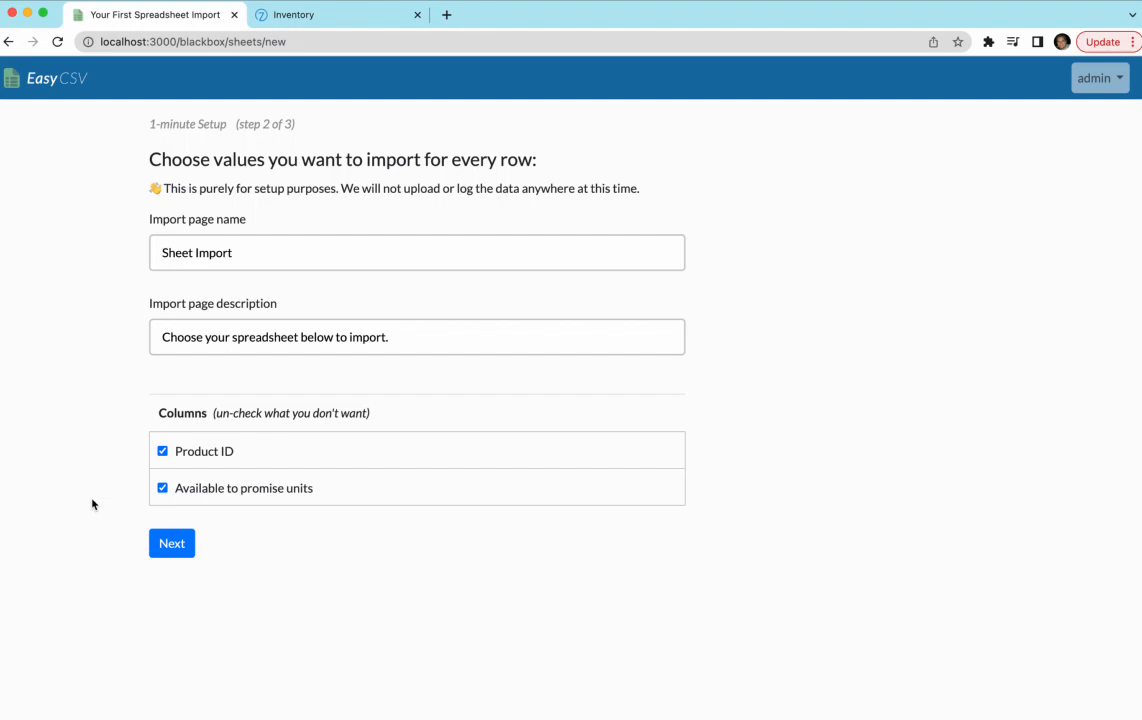
double_click(166, 250)
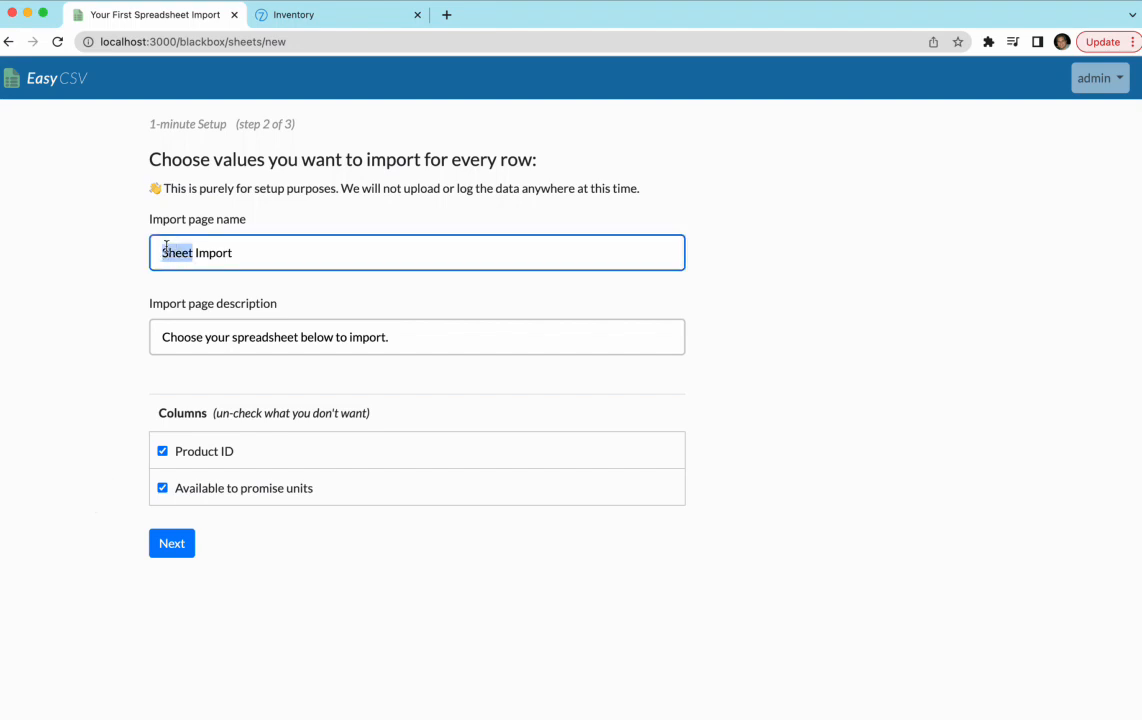
text(Inventory)
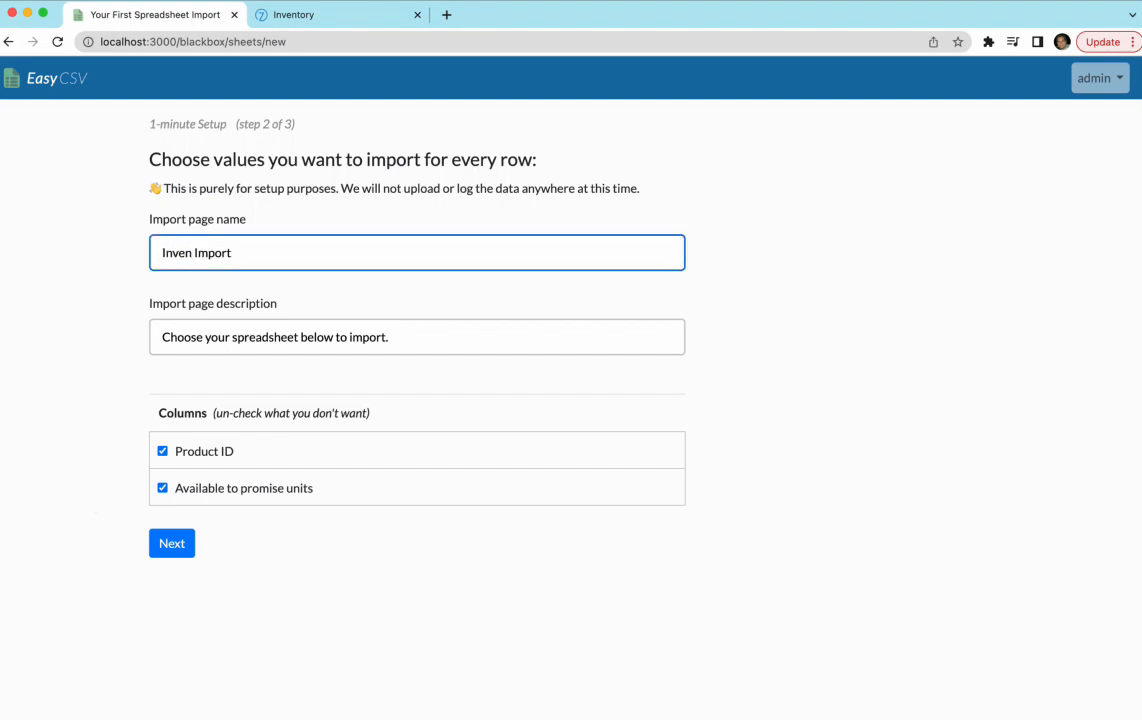
text( Sync)
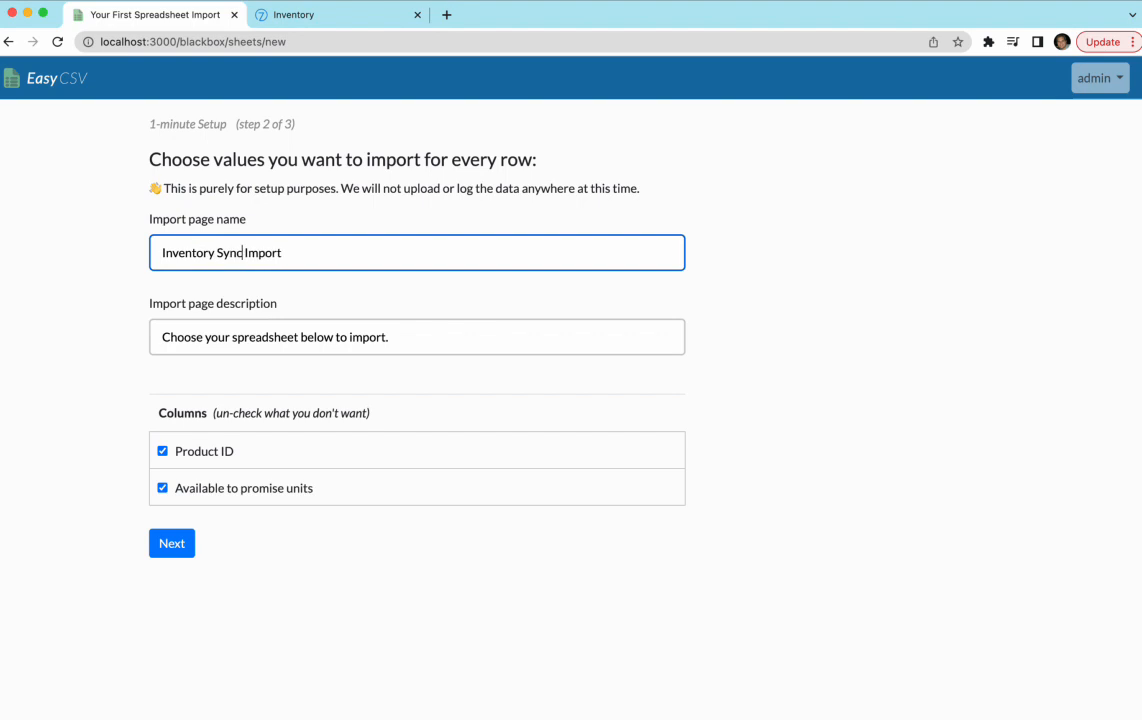
click(157, 542)
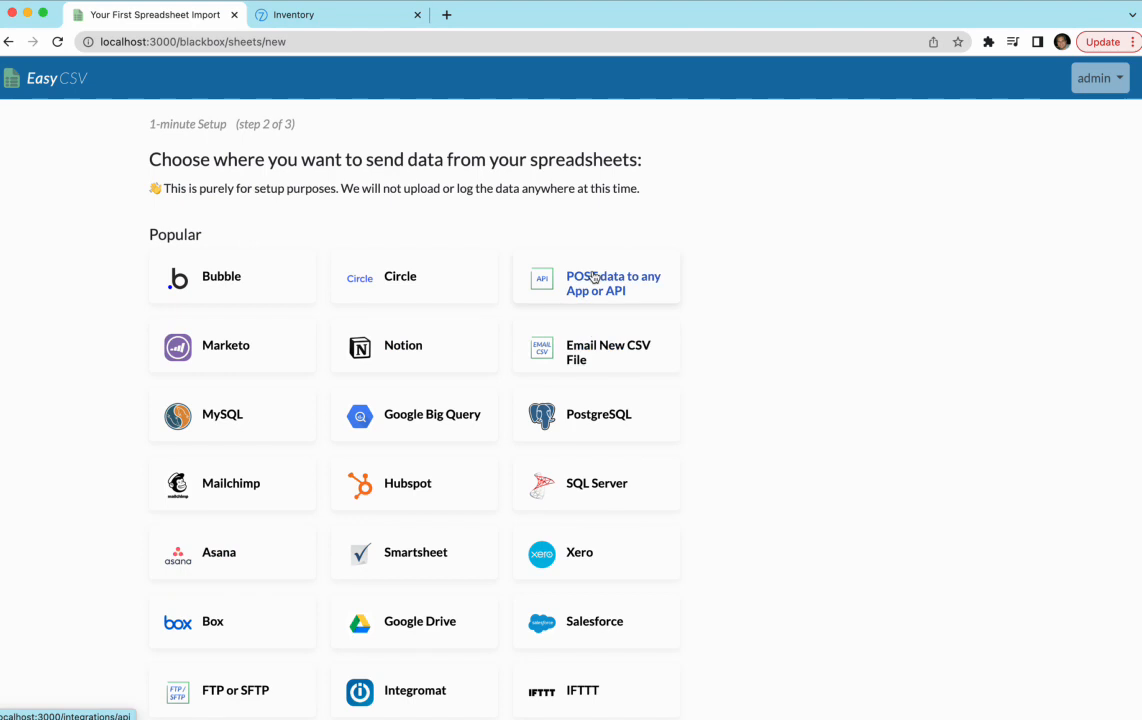
- Choose 'POST data to any App or API' as the destination and look over the import-by-email address
click(594, 279)
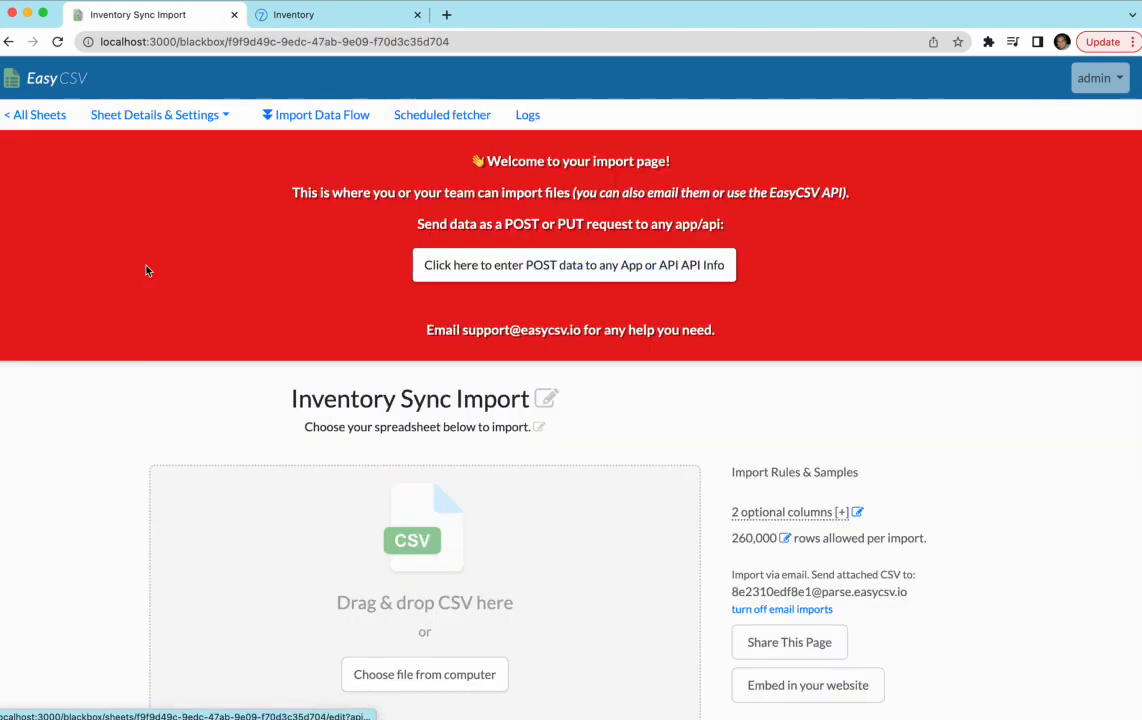
scroll(148, 266, down, 2)
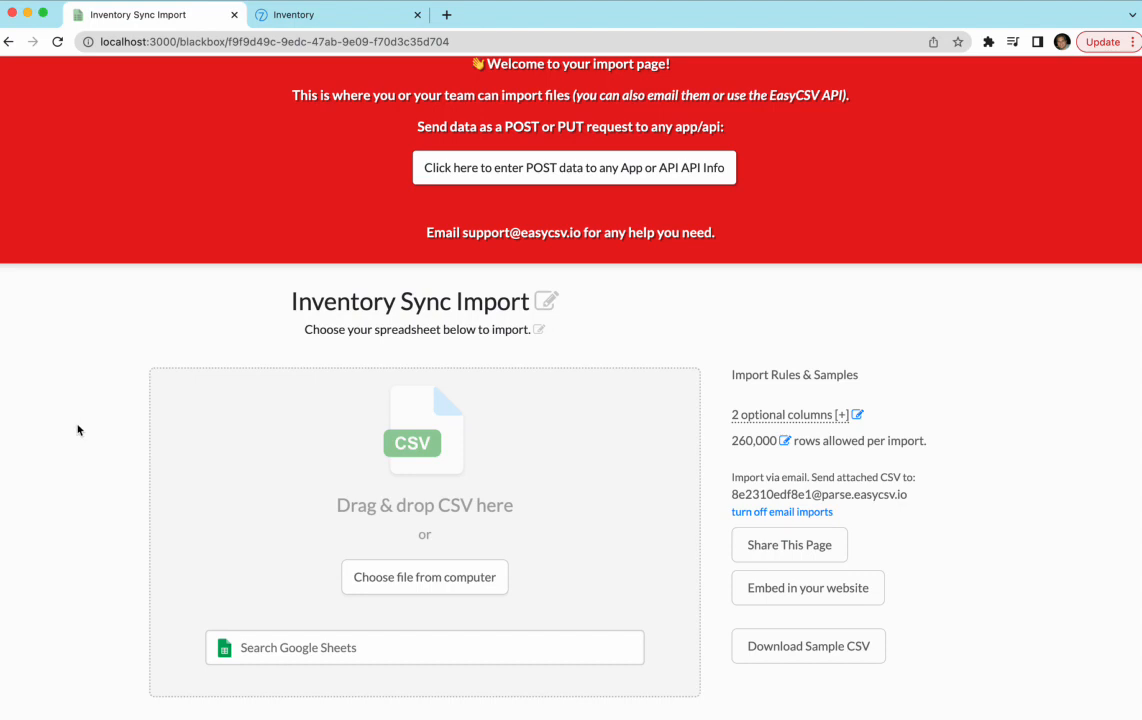
drag(910, 494, 732, 493)
click(940, 483)
scroll(940, 483, up, 2)
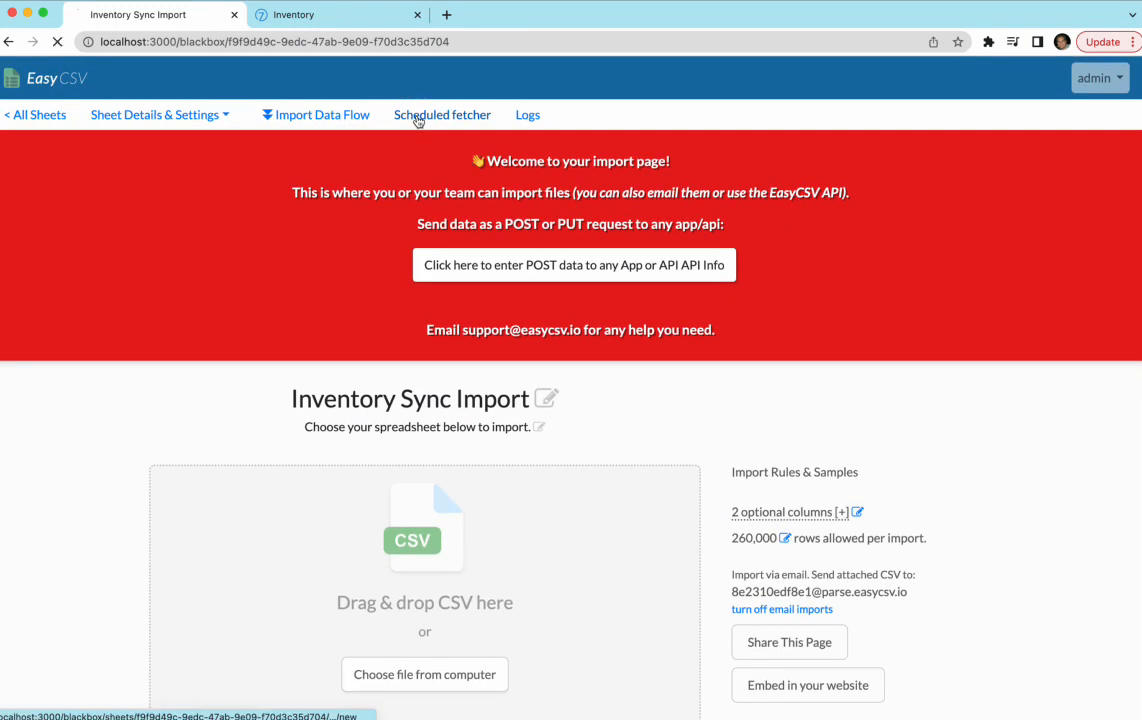
- Briefly view the Scheduled fetcher setup, then return to the Inventory Sync Import page
click(441, 115)
scroll(214, 321, down, 5)
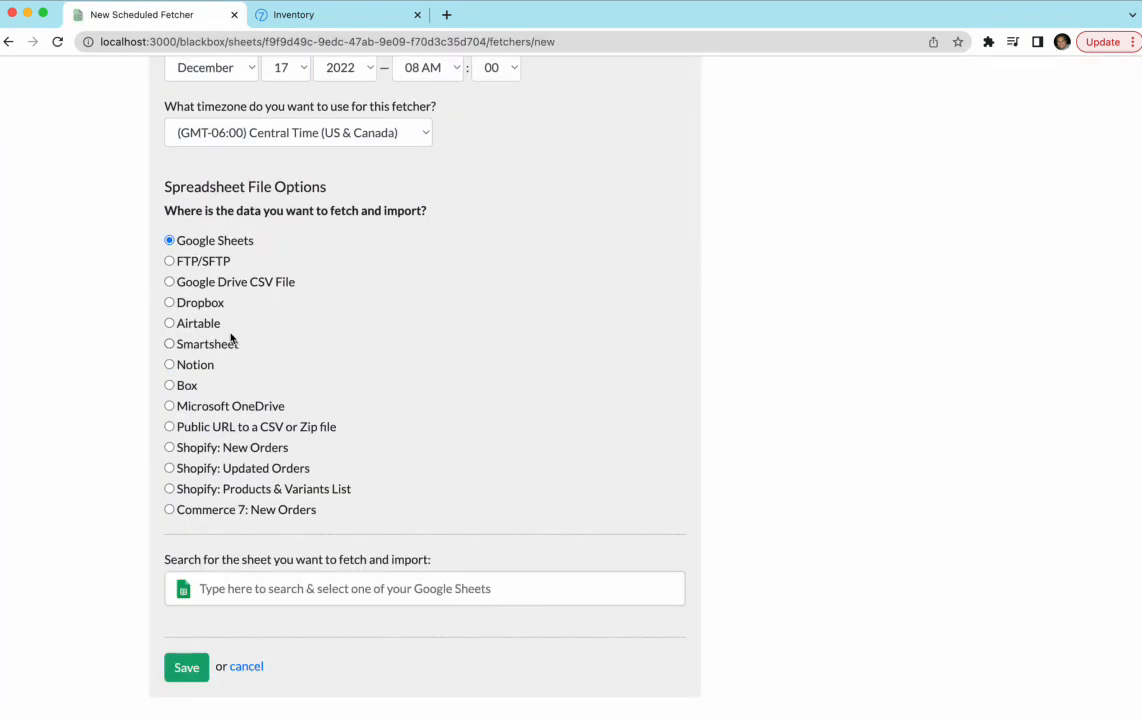
scroll(138, 338, up, 5)
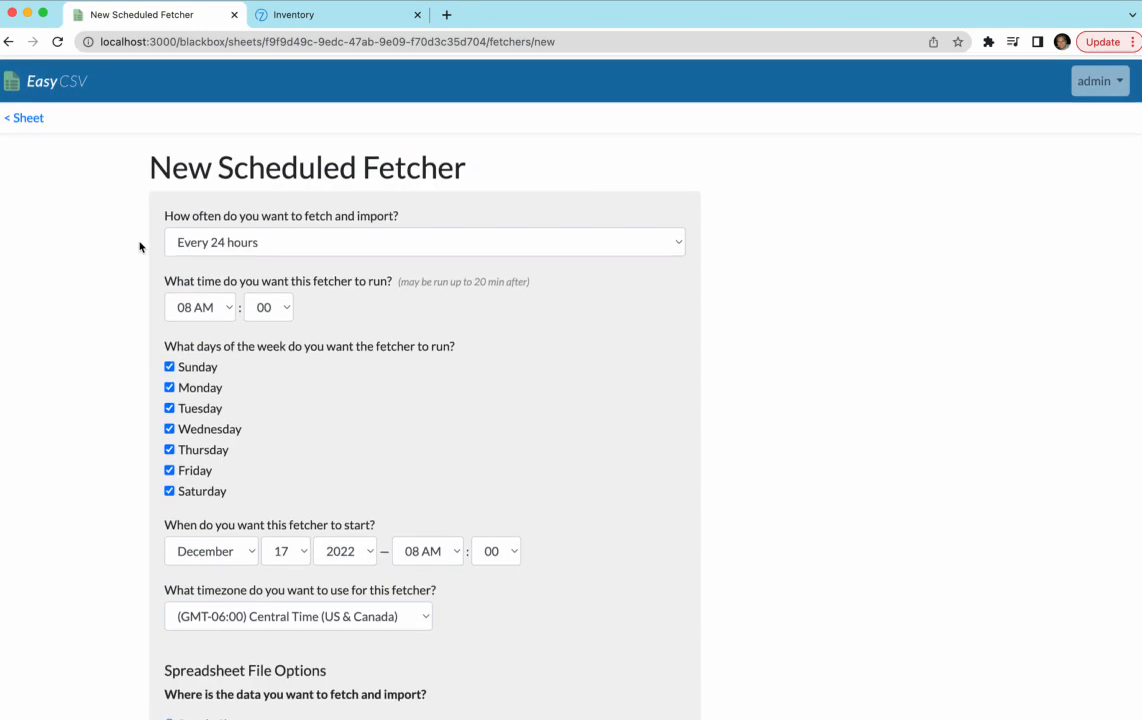
click(9, 41)
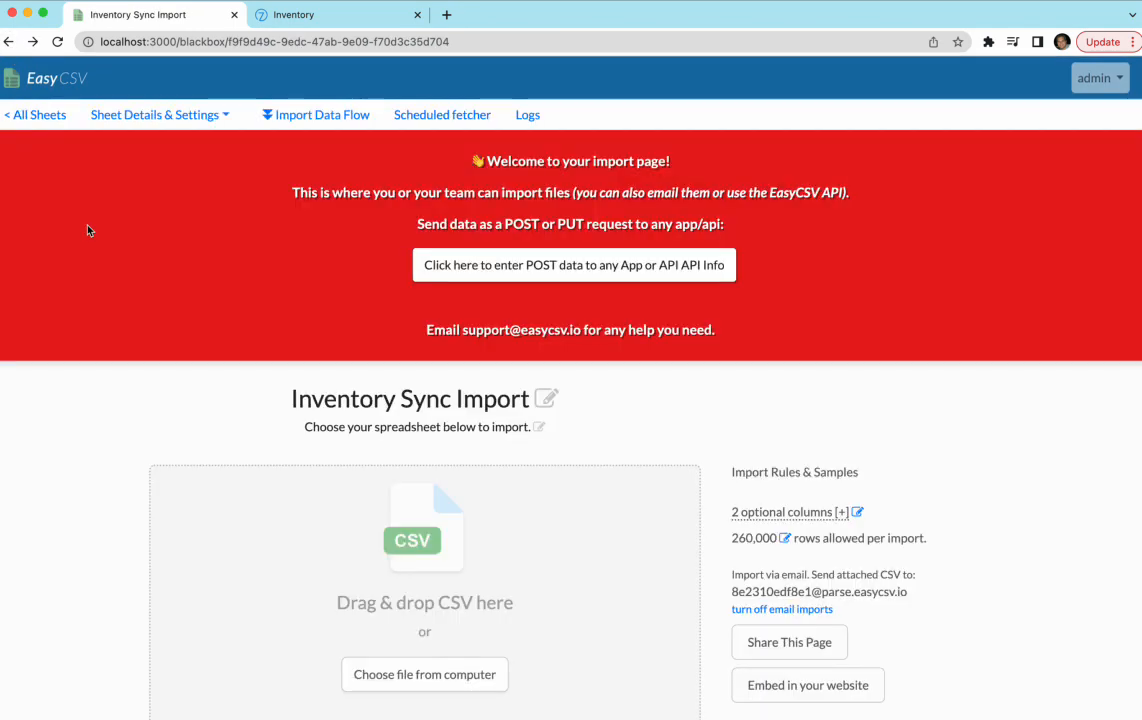
scroll(114, 336, down, 1)
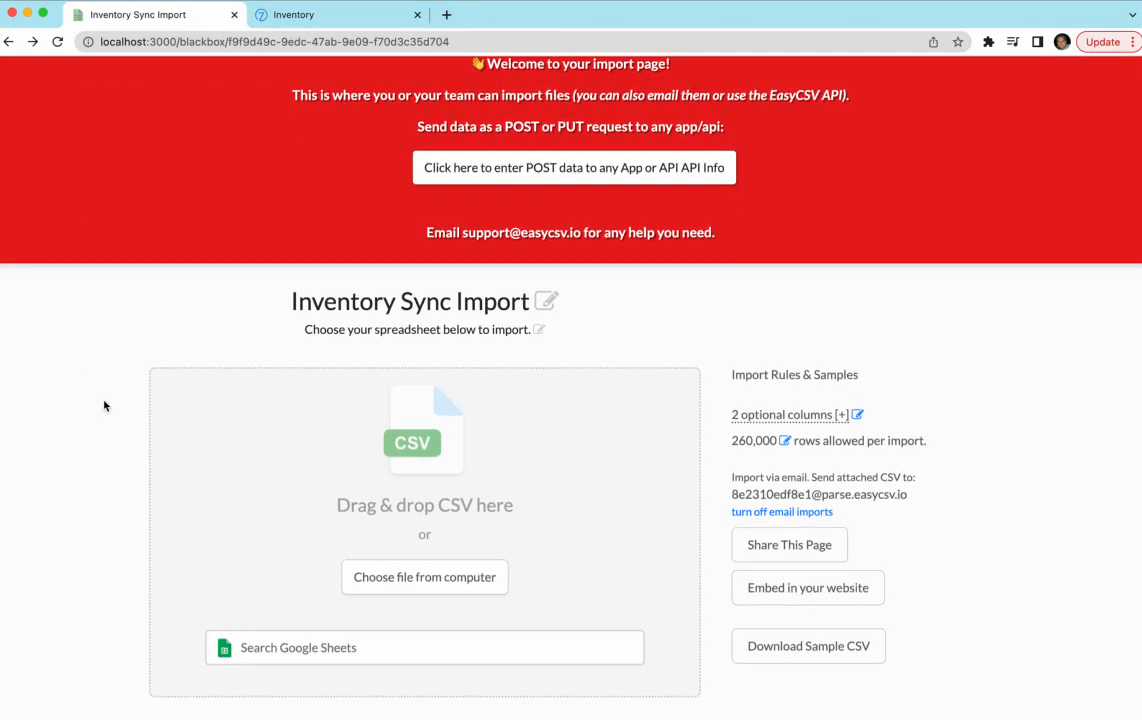
scroll(104, 406, up, 1)
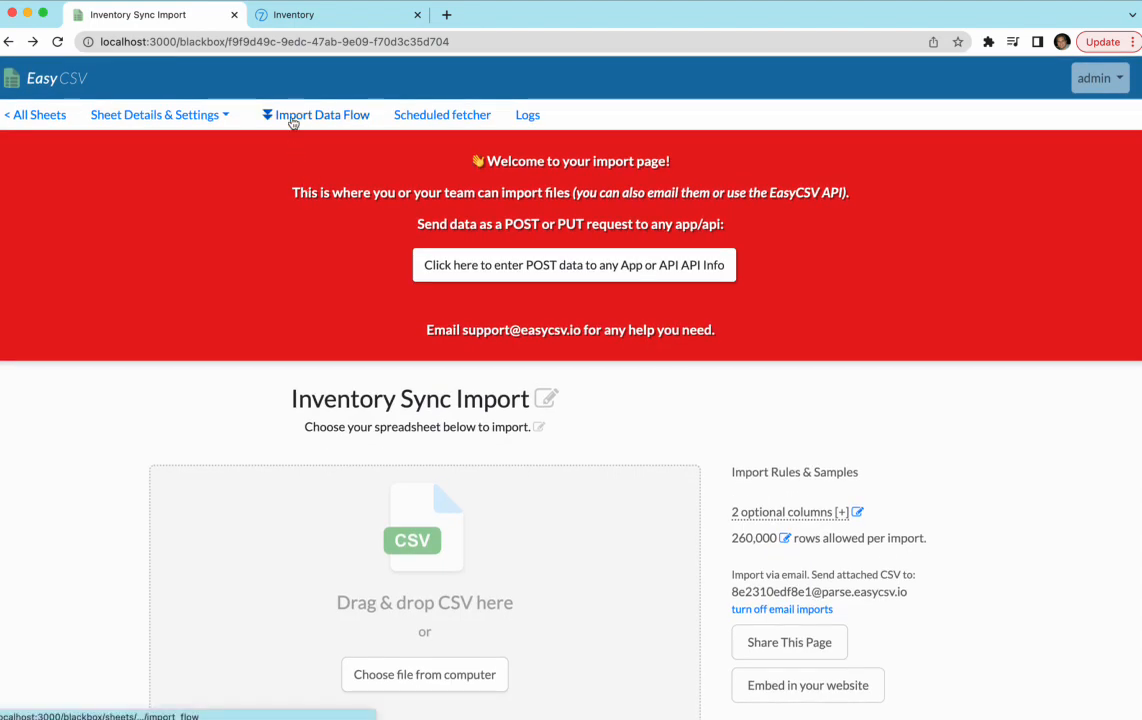
- Review the two imported columns from the import data flow, then return to the flow
click(293, 118)
scroll(187, 229, down, 1)
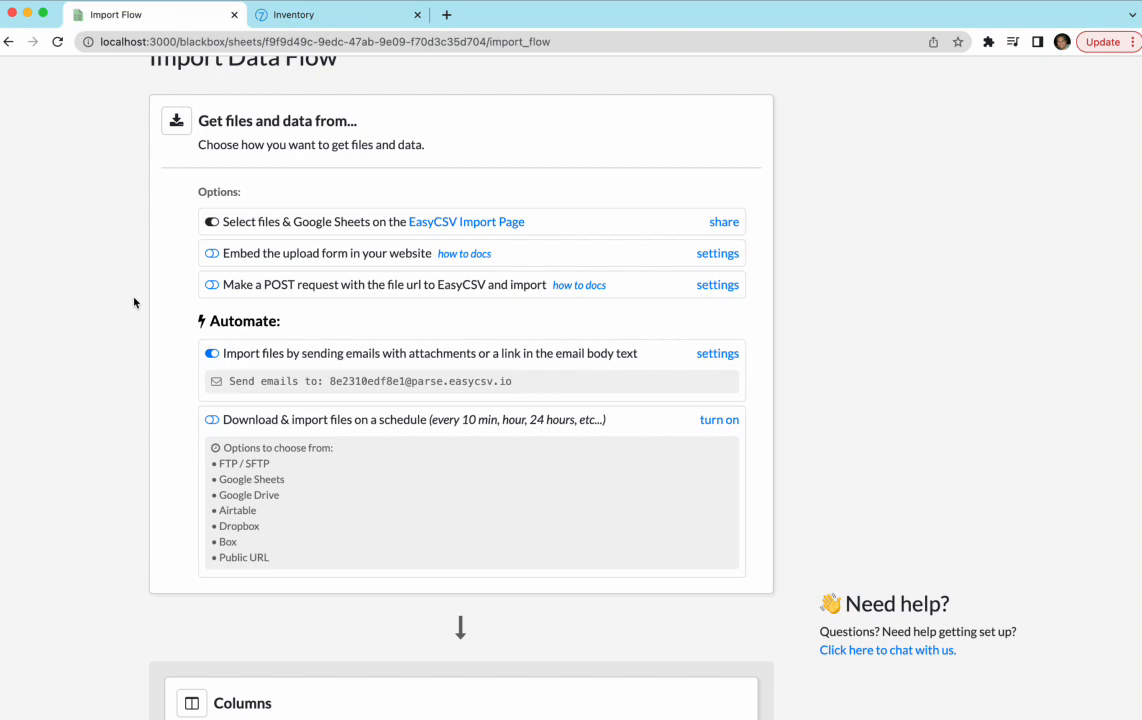
scroll(132, 302, down, 5)
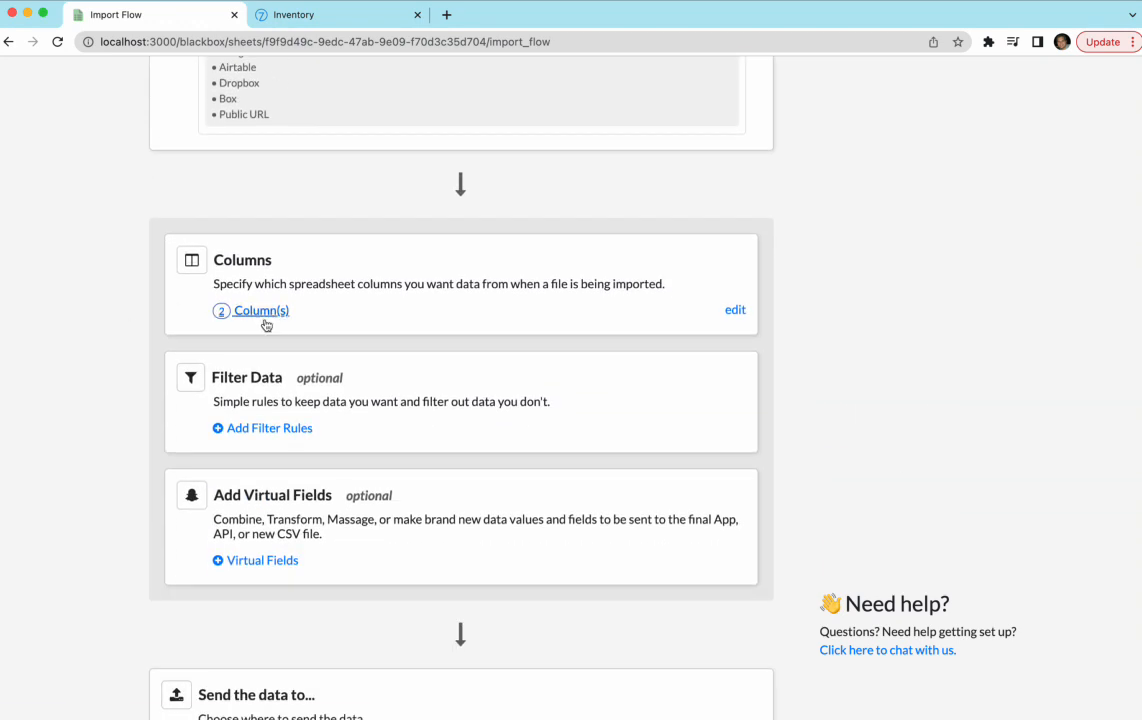
click(260, 322)
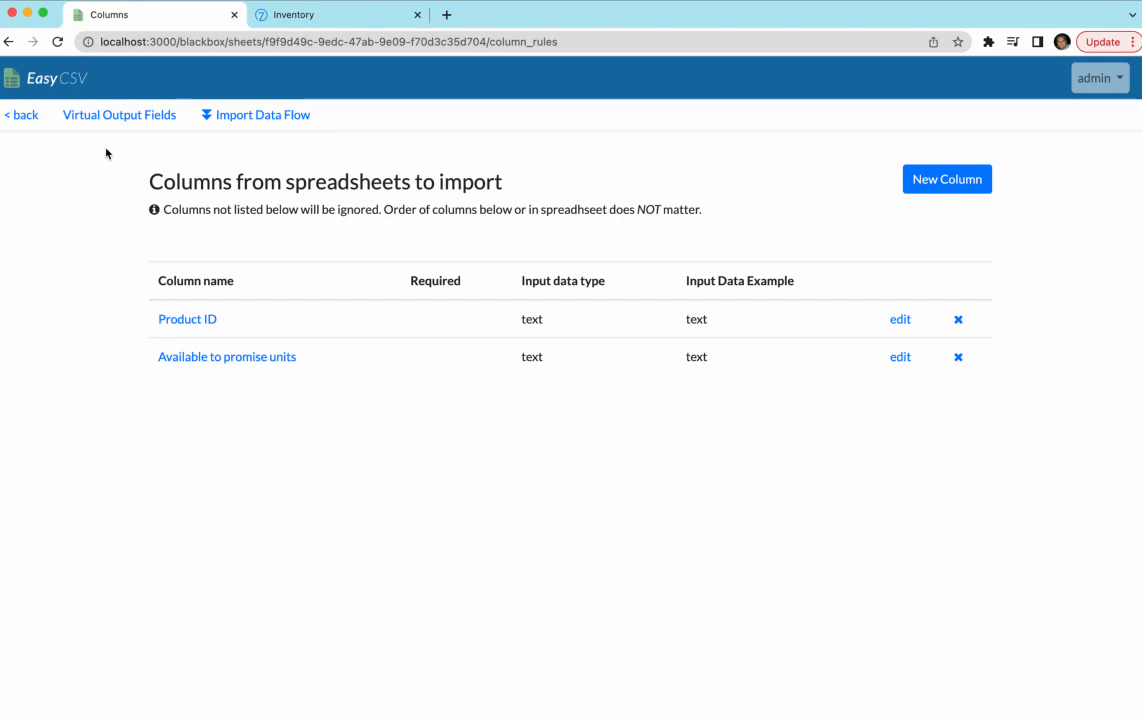
click(10, 43)
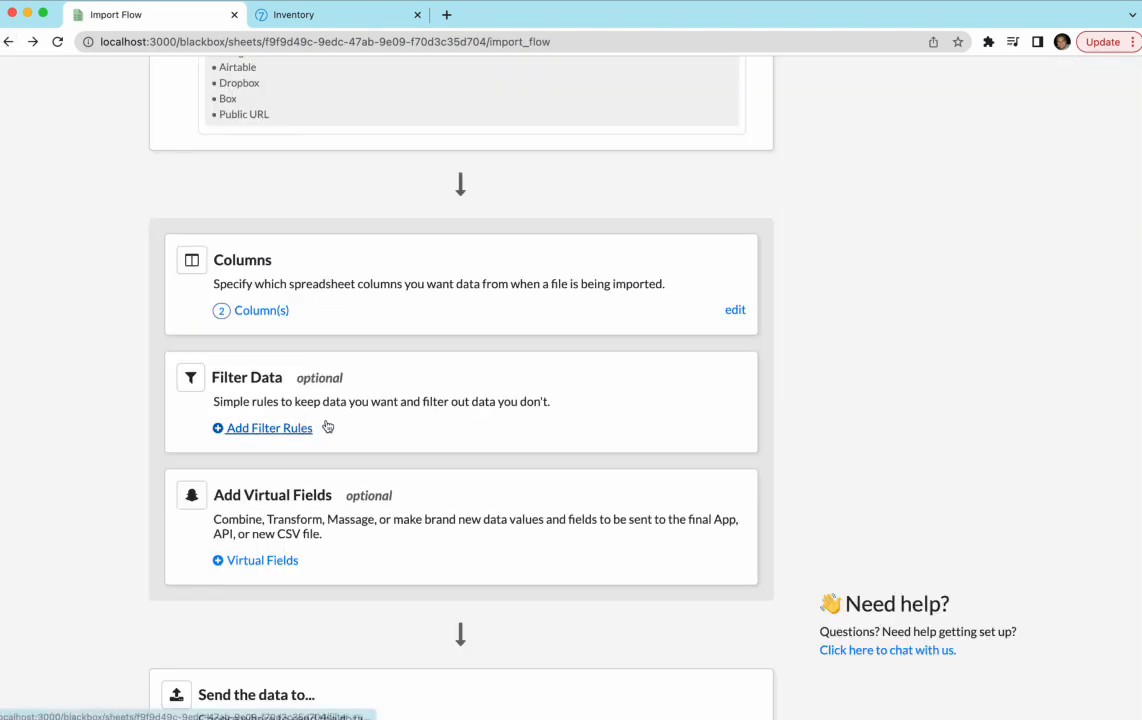
- Add a filter rule on 'Available to promise units (text)' with the condition Exists
click(270, 428)
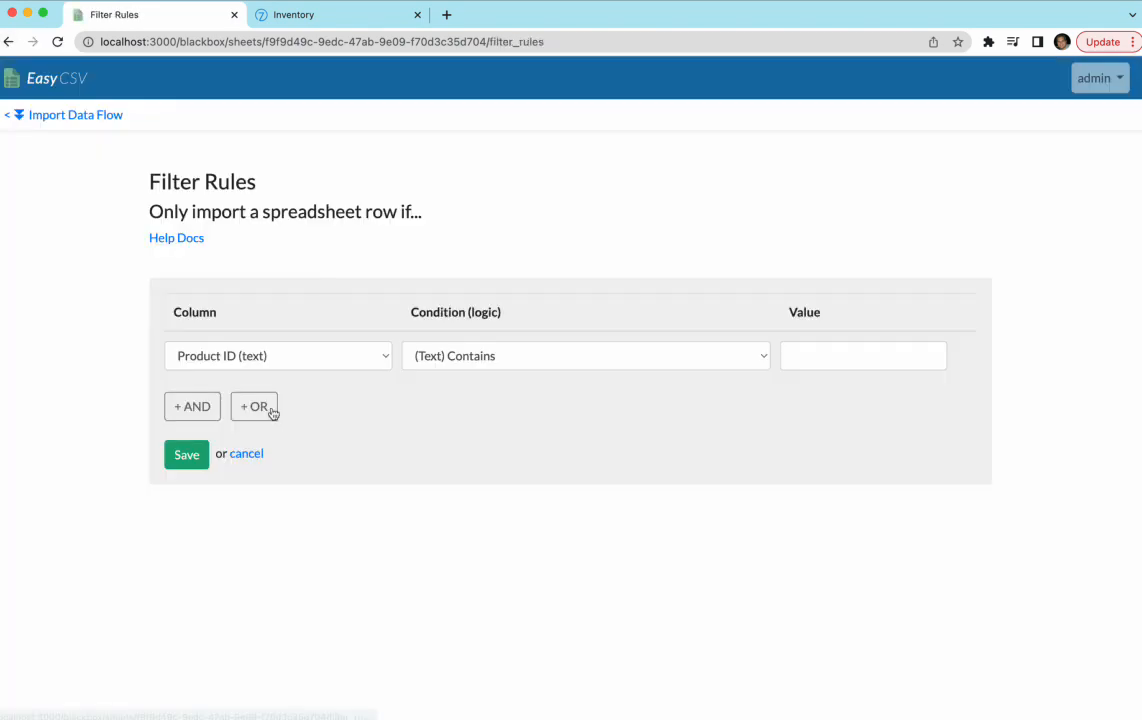
click(257, 358)
click(319, 376)
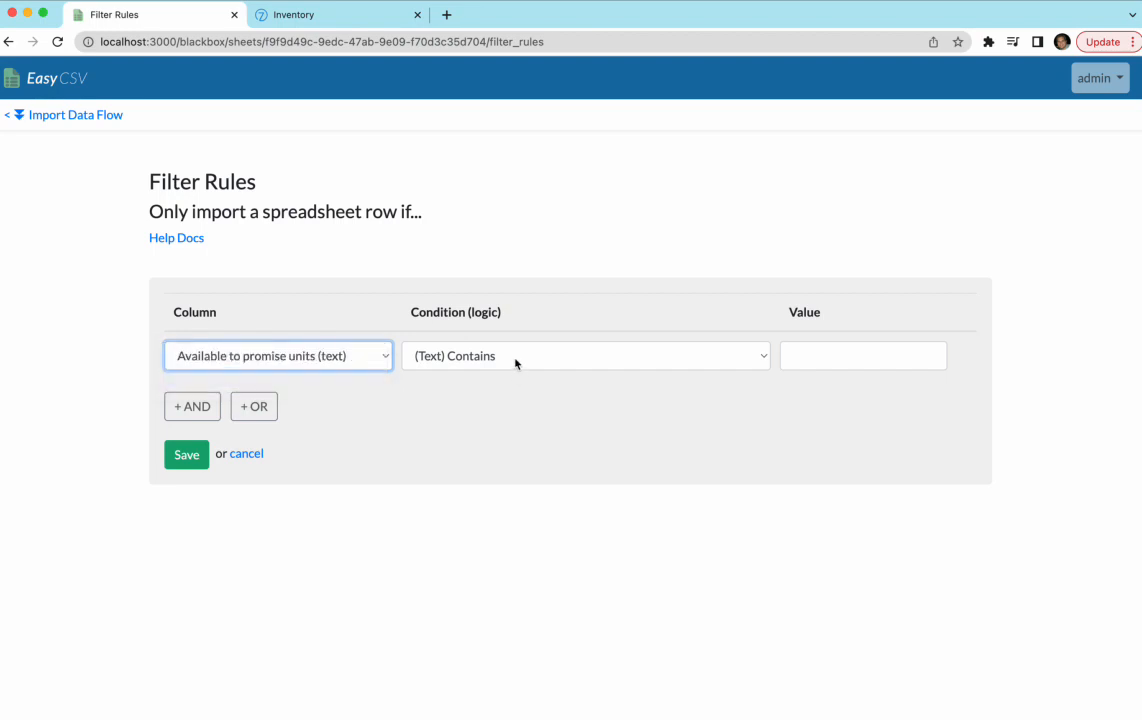
click(515, 358)
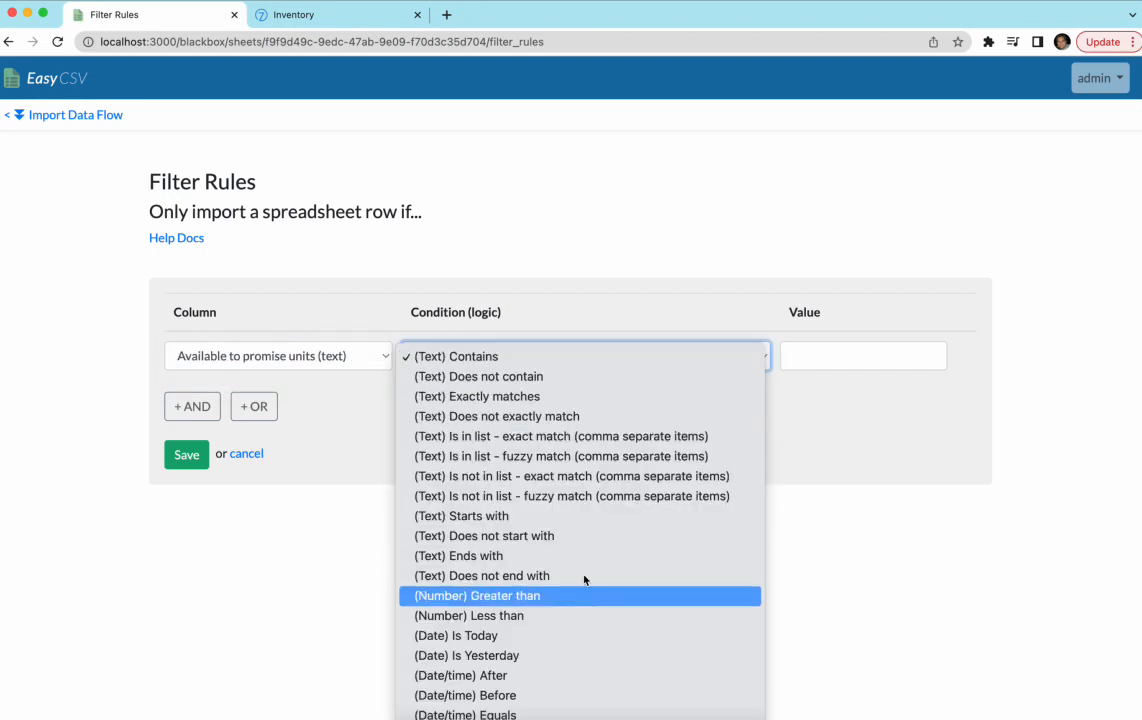
click(675, 694)
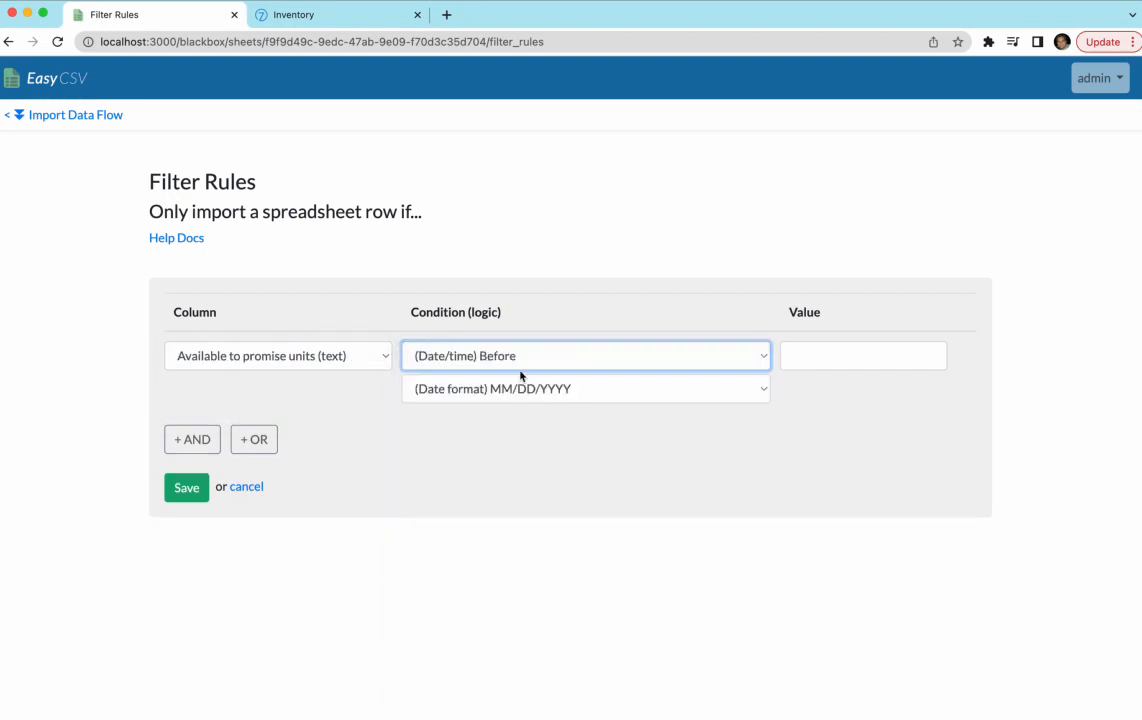
click(517, 356)
click(515, 396)
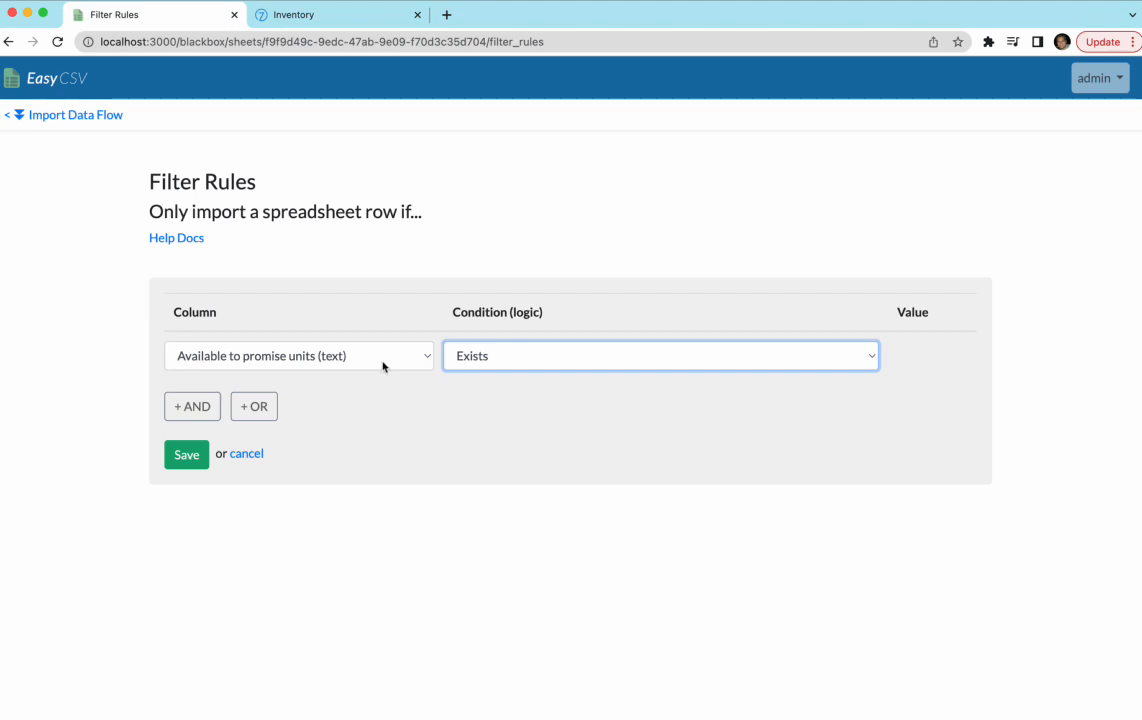
- Scroll the import flow to the Api/Webhook destination options, then bring up the Commerce7 inventory-transaction docs
click(8, 41)
scroll(122, 257, down, 2)
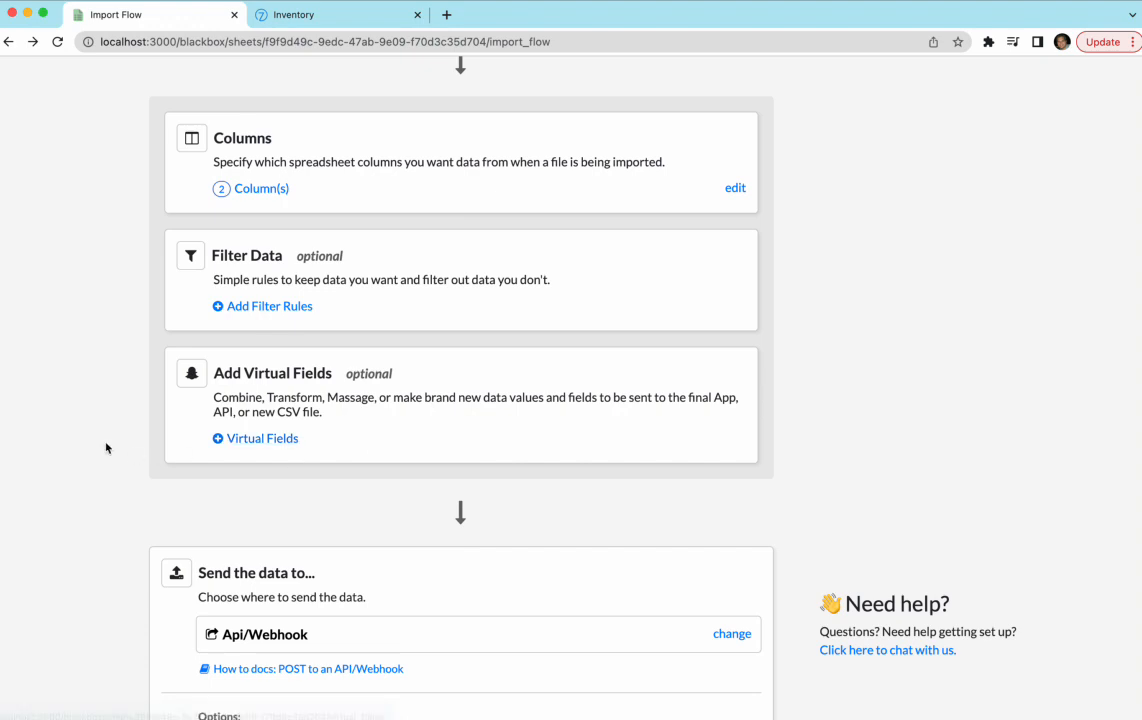
scroll(106, 448, down, 1)
scroll(106, 448, down, 5)
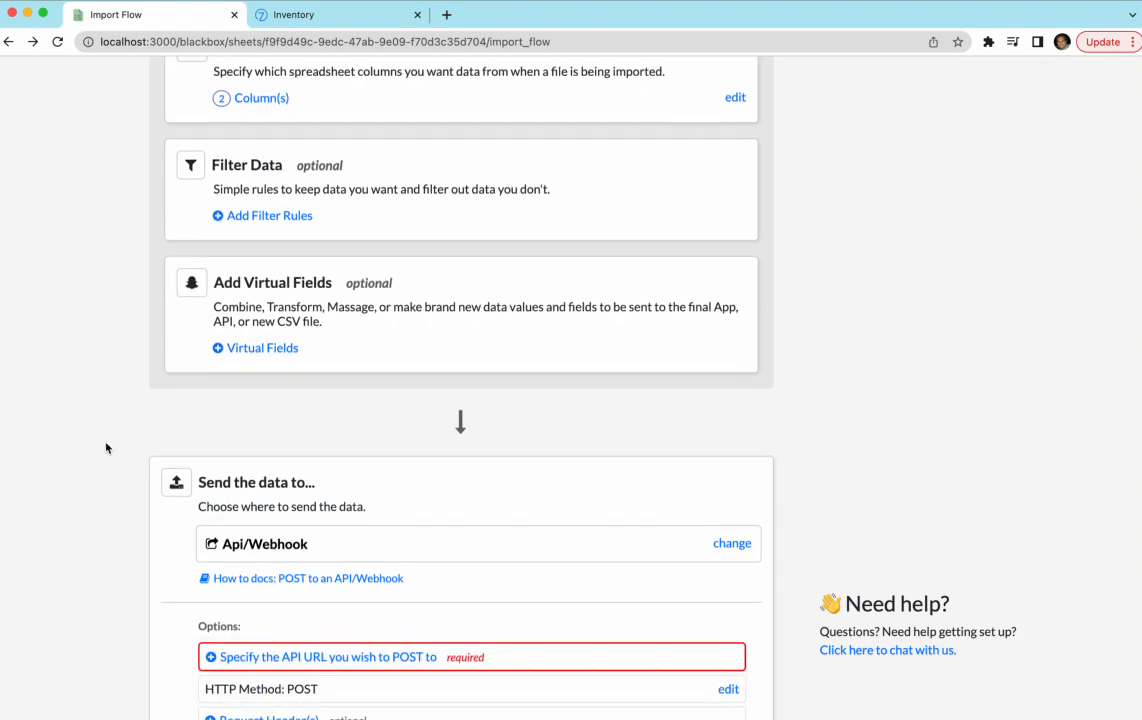
scroll(106, 448, down, 3)
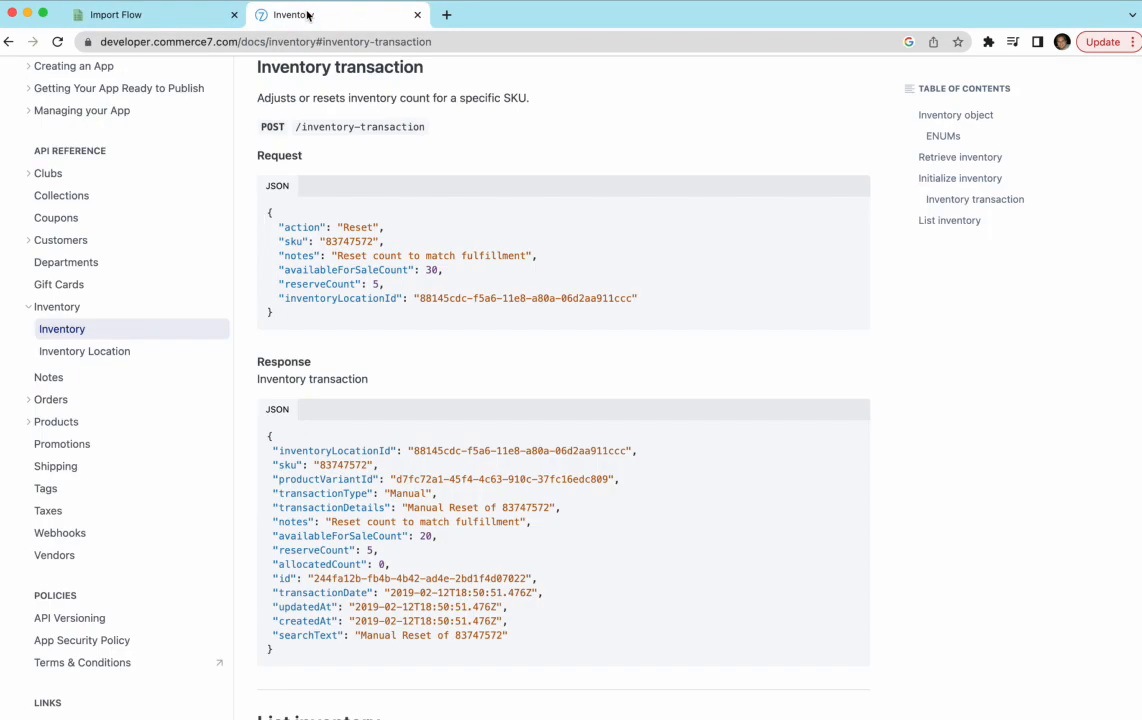
click(276, 15)
- Inspect the /inventory-transaction endpoint and its example action, sku and inventoryLocationId values
drag(295, 126, 426, 128)
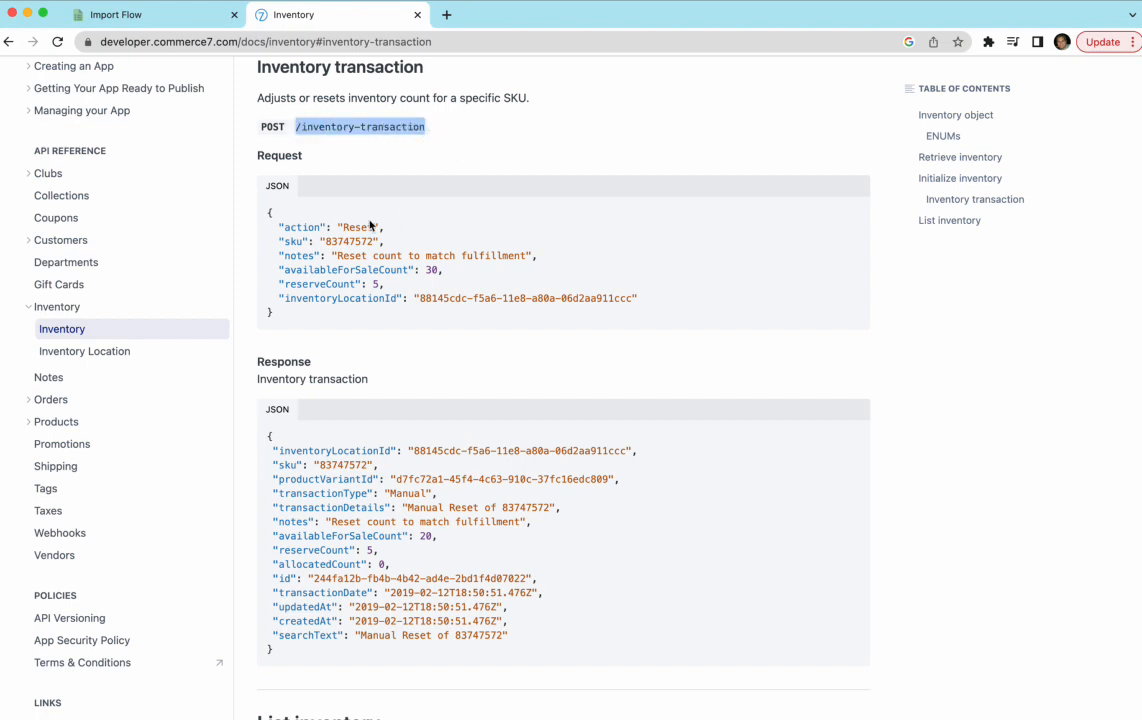
click(362, 225)
double_click(358, 227)
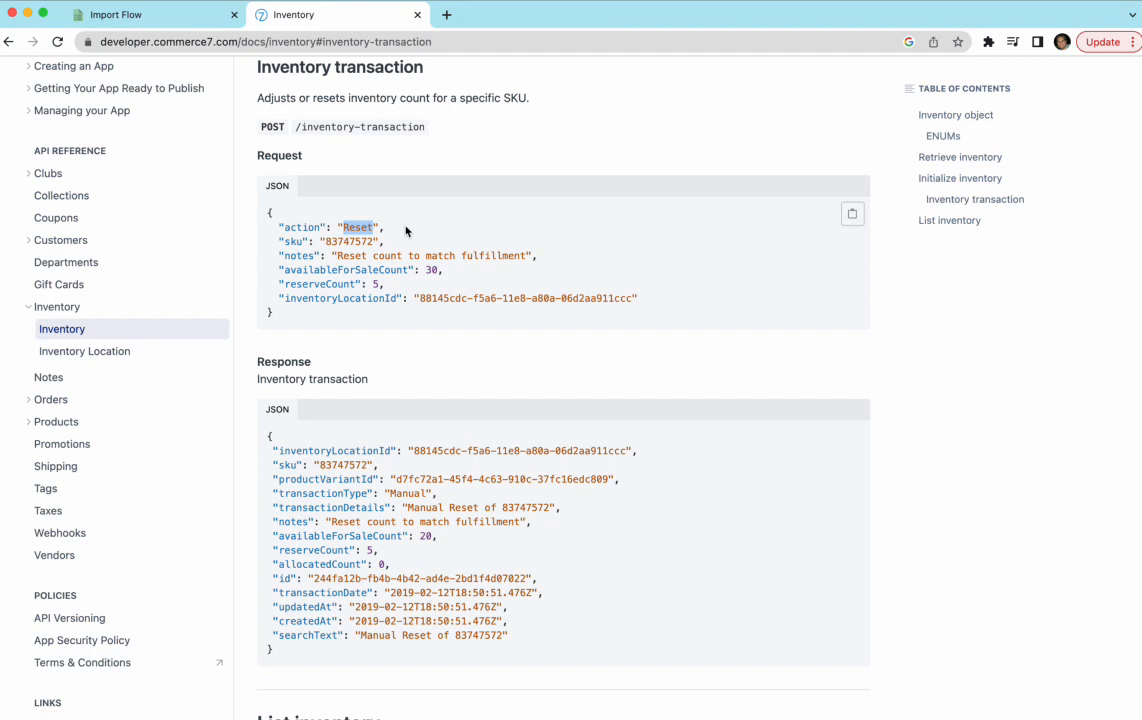
double_click(354, 240)
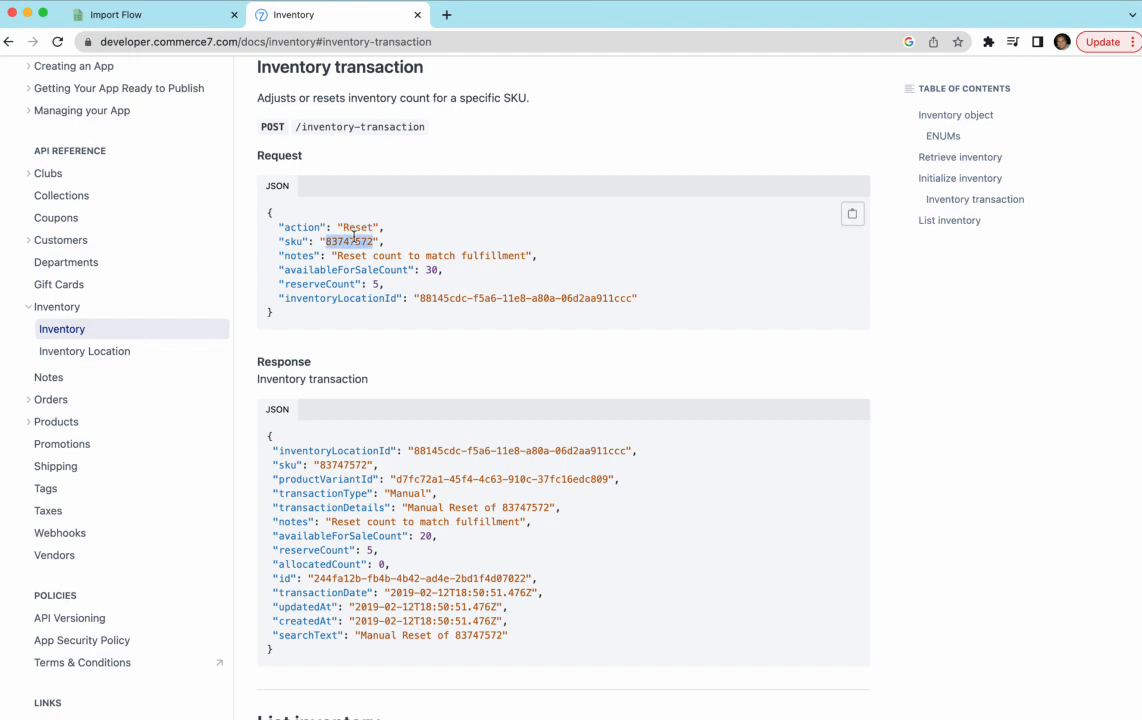
click(428, 268)
click(419, 298)
drag(419, 298, 634, 298)
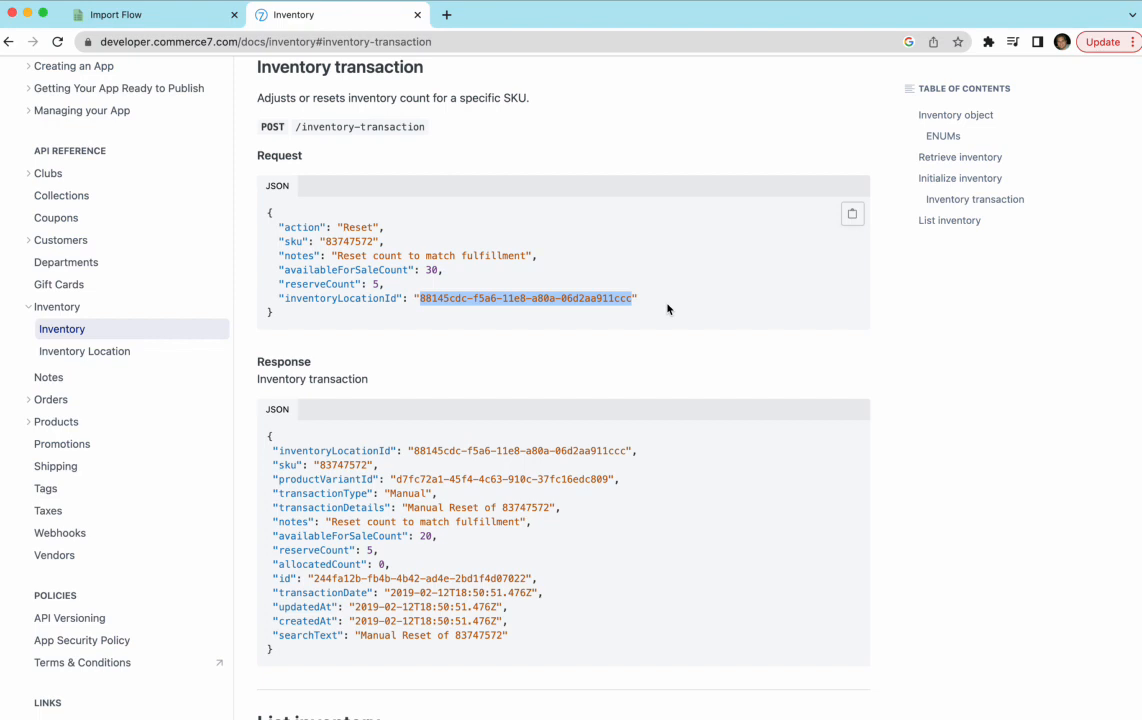
click(667, 307)
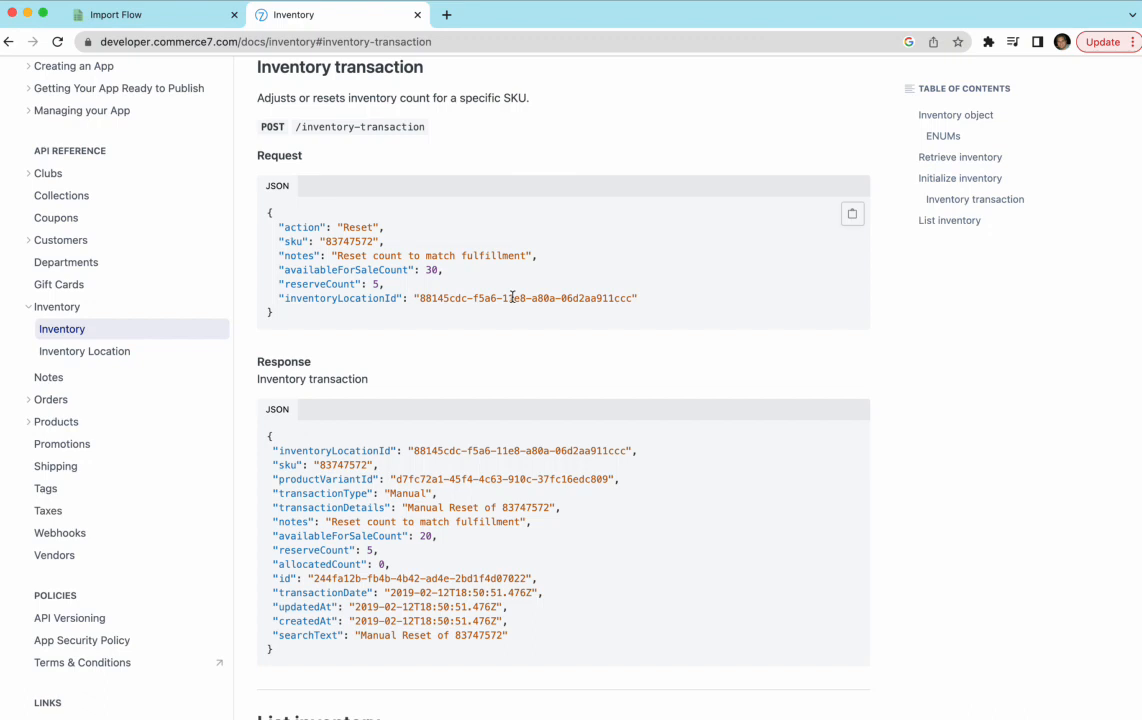
- Highlight the endpoint path and the full Request JSON body, then return to EasyCSV
drag(296, 127, 397, 129)
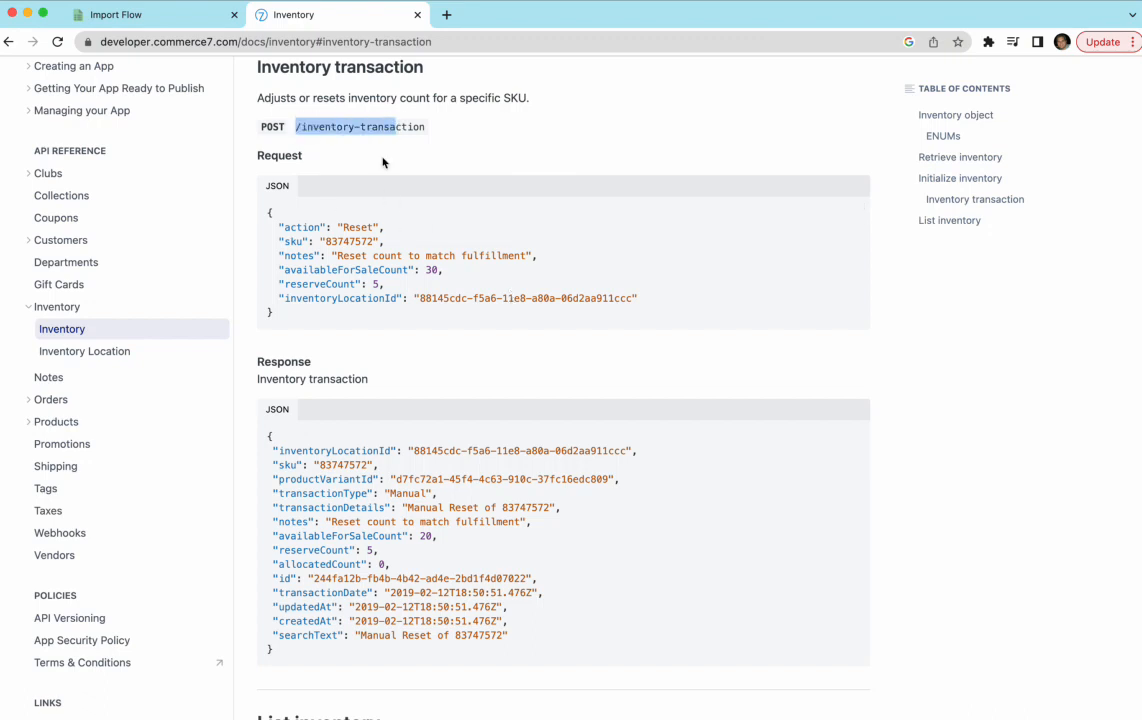
drag(285, 225, 414, 311)
click(416, 312)
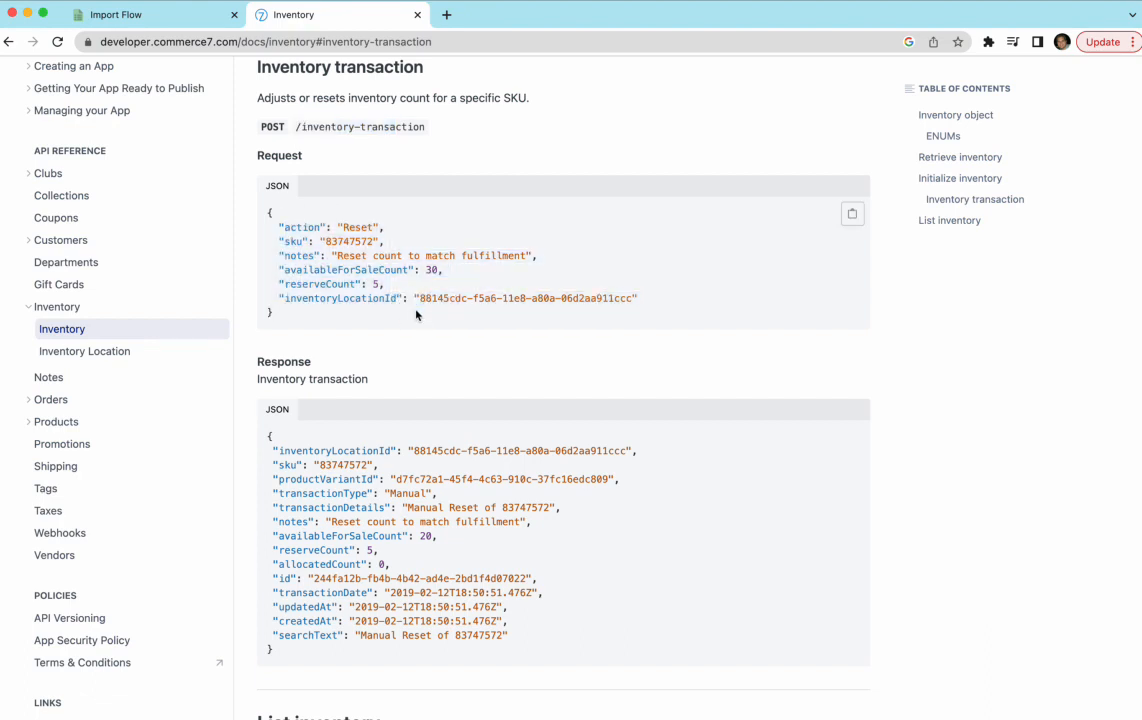
click(175, 17)
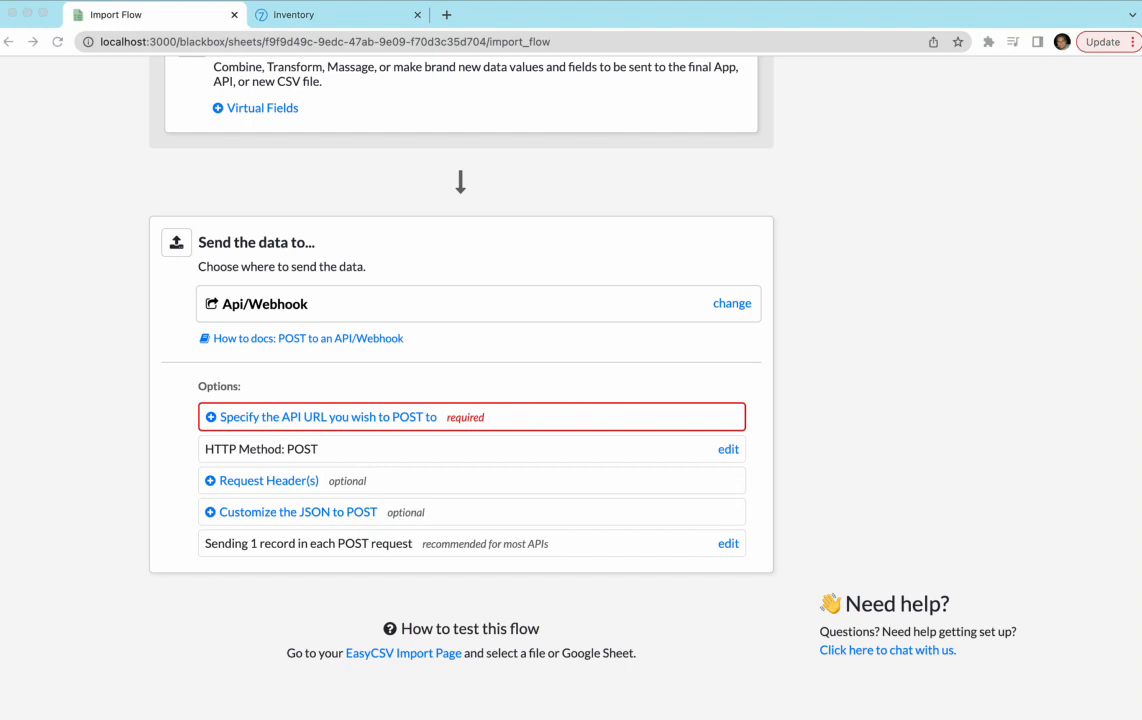
click(318, 417)
click(315, 470)
key(ctrl+v)
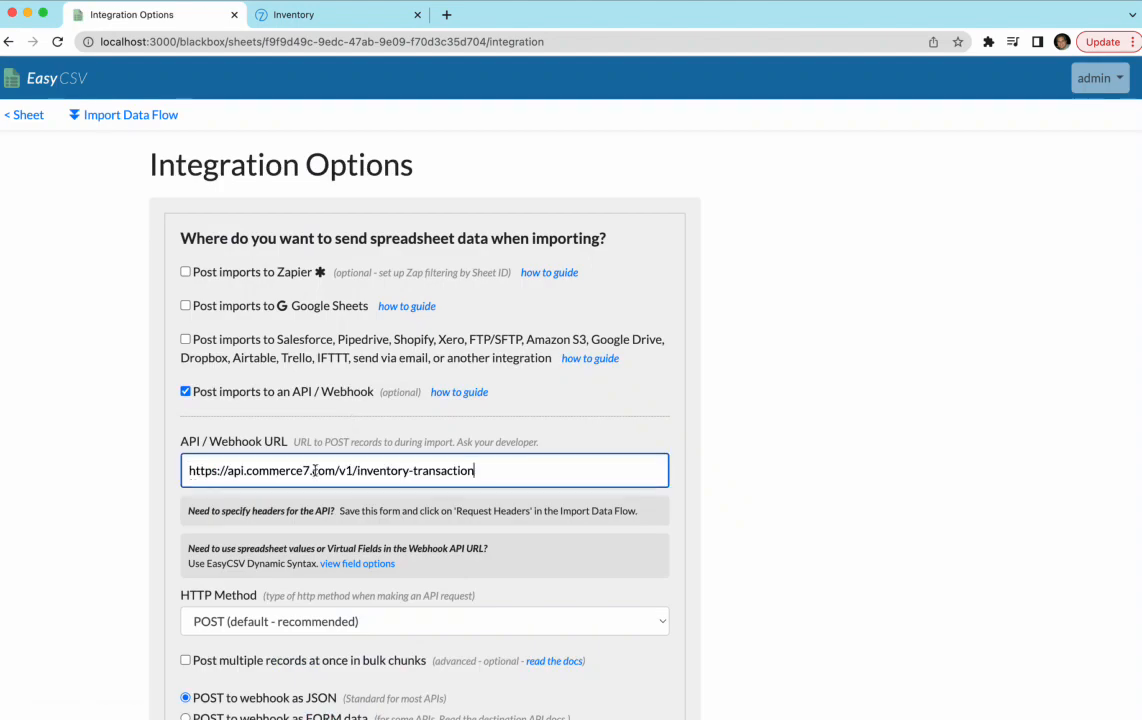
drag(189, 470, 362, 472)
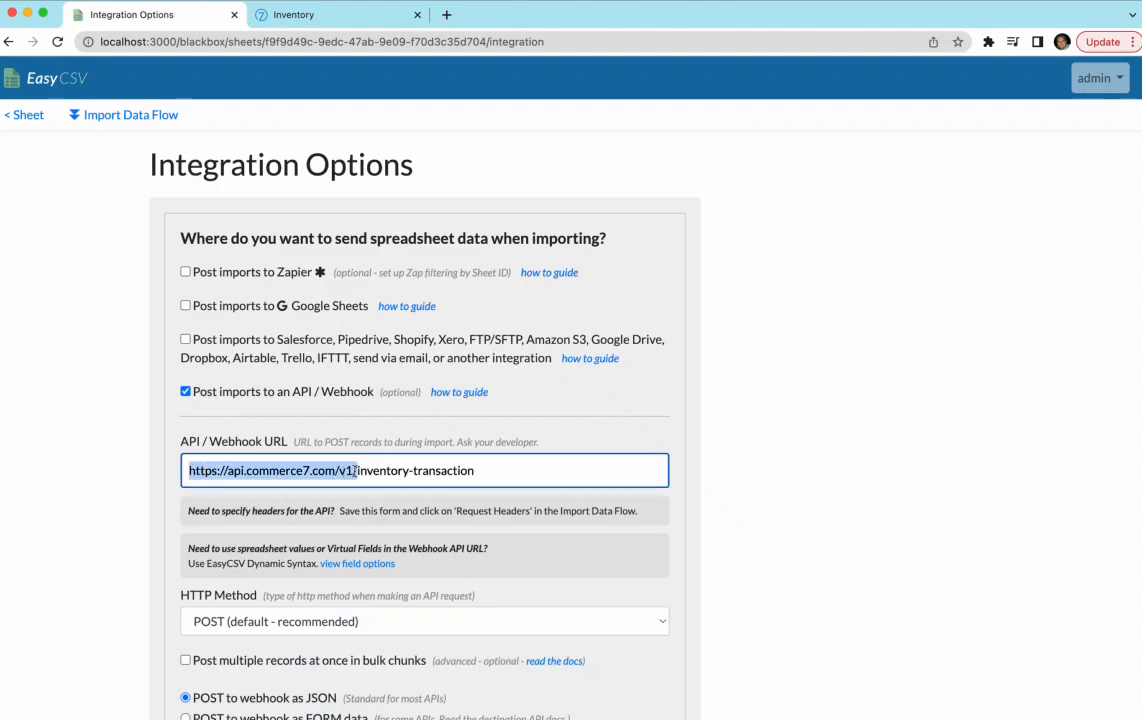
click(128, 467)
scroll(130, 467, down, 4)
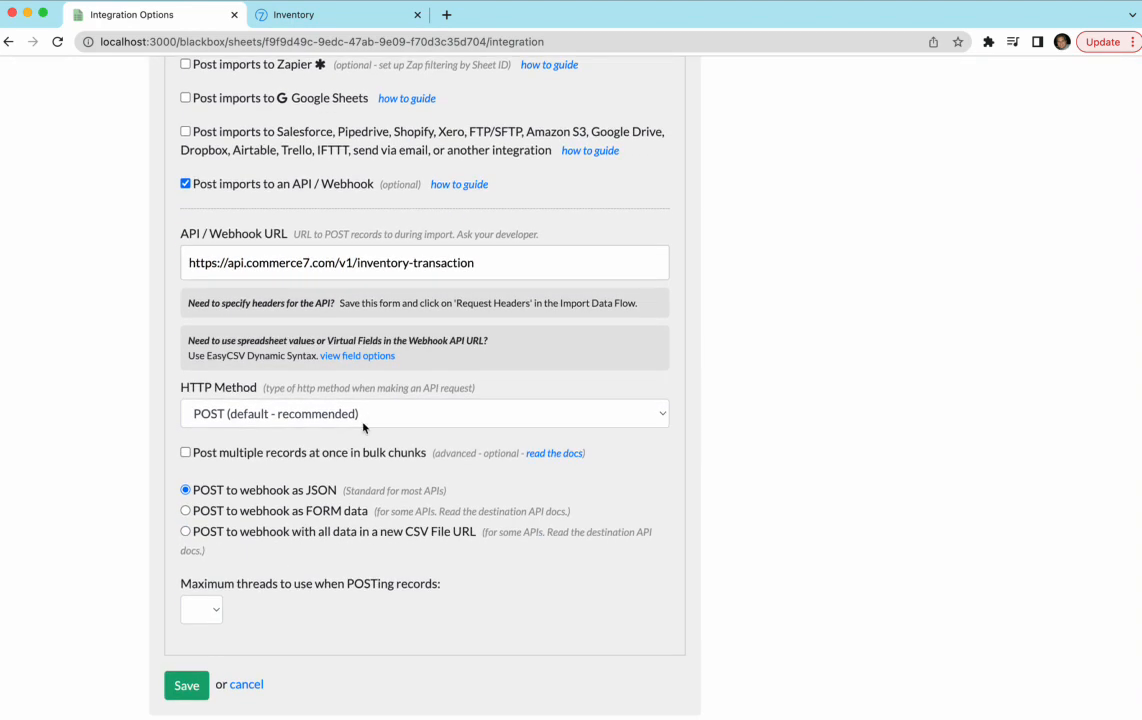
click(185, 685)
- Create a new request header with key 'tenant' and the tenant ID as its value
click(268, 112)
scroll(97, 344, down, 10)
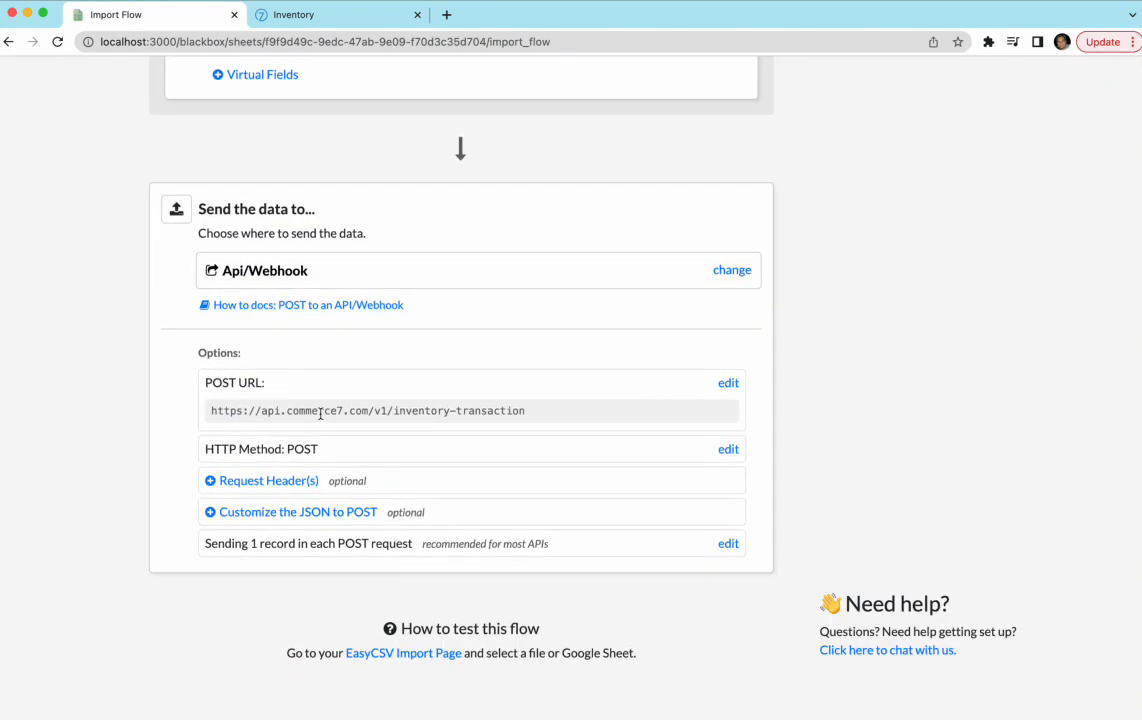
click(297, 482)
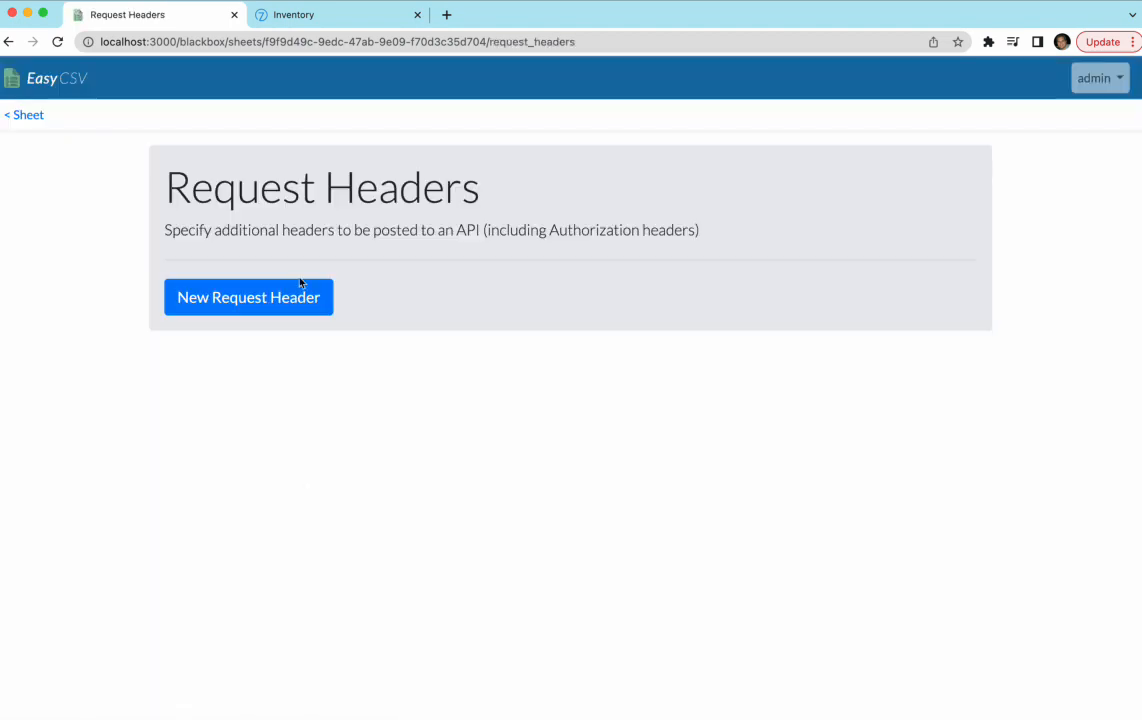
click(297, 290)
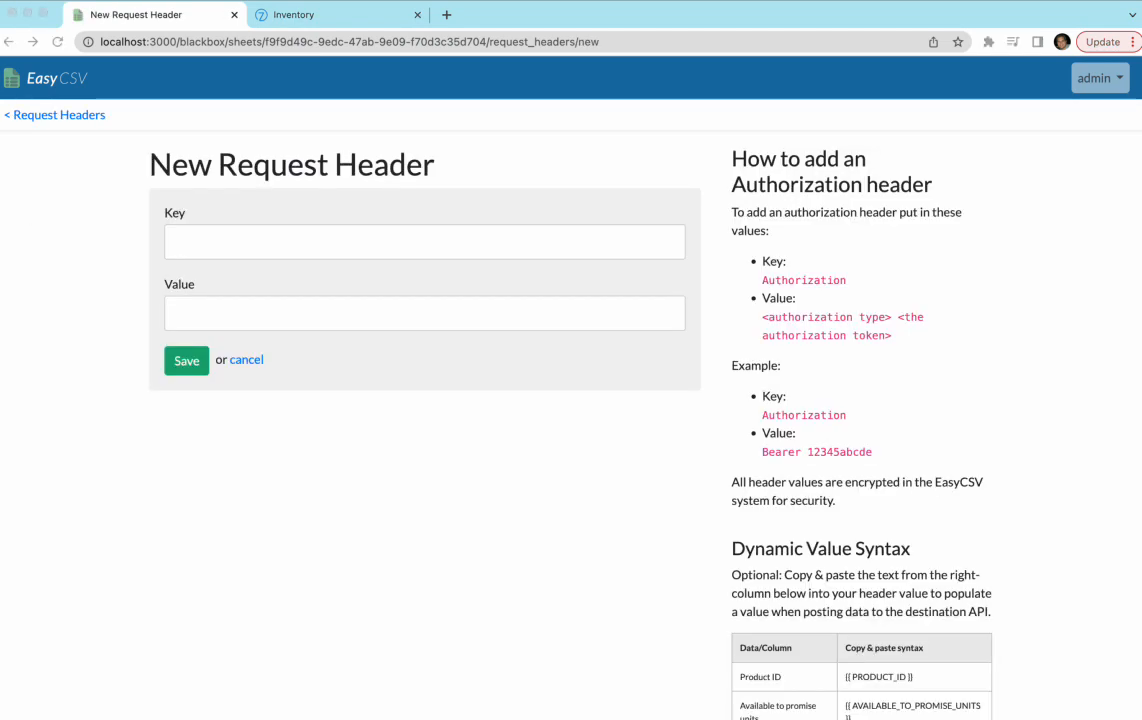
click(246, 243)
key(super+v)
click(198, 311)
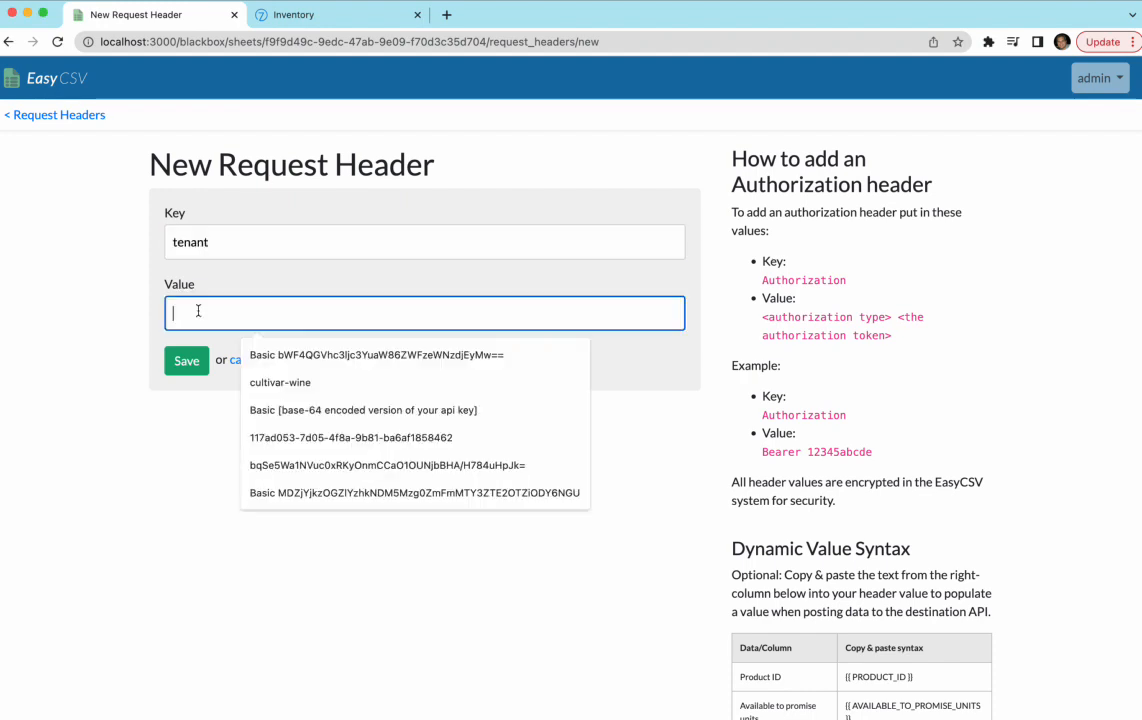
text(maxwine)
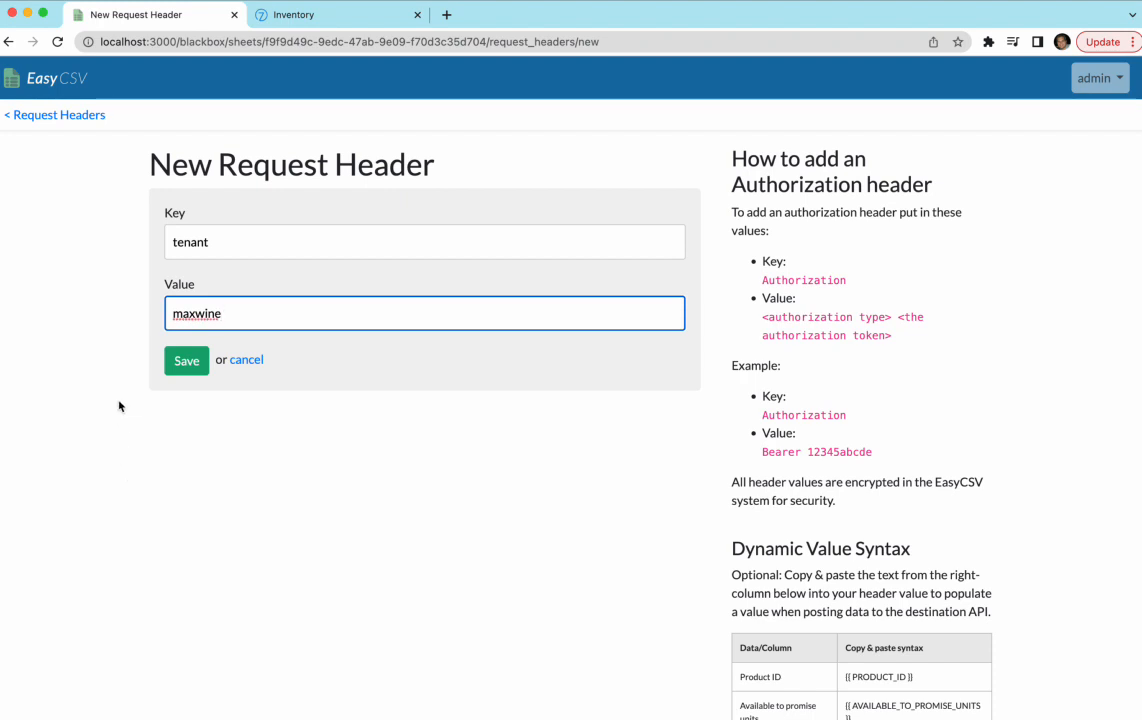
click(267, 17)
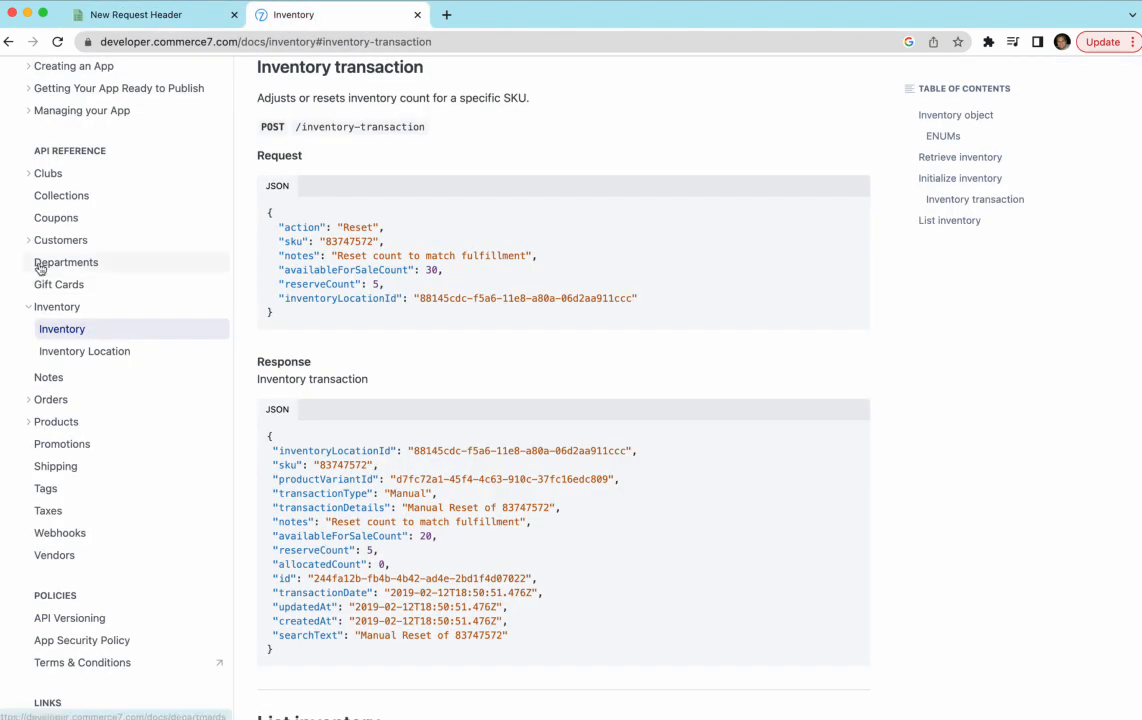
- Open the API Overview's Authentication section and review the appID and tenant ID examples
scroll(36, 265, up, 3)
super+click(83, 131)
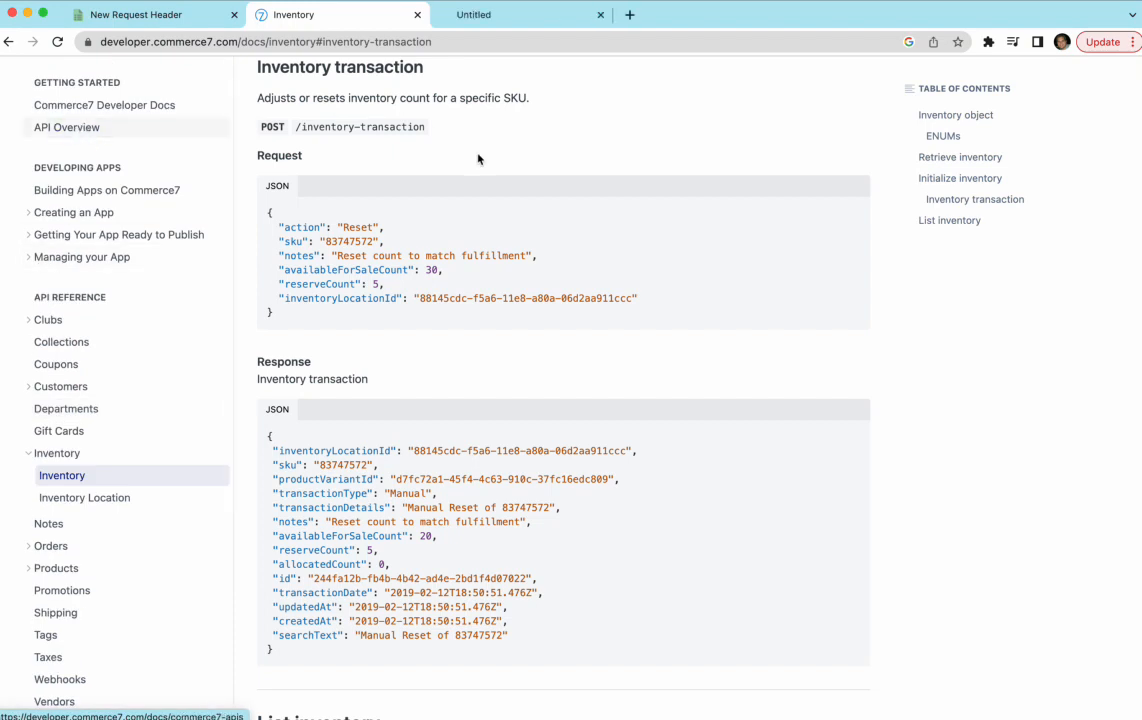
click(467, 18)
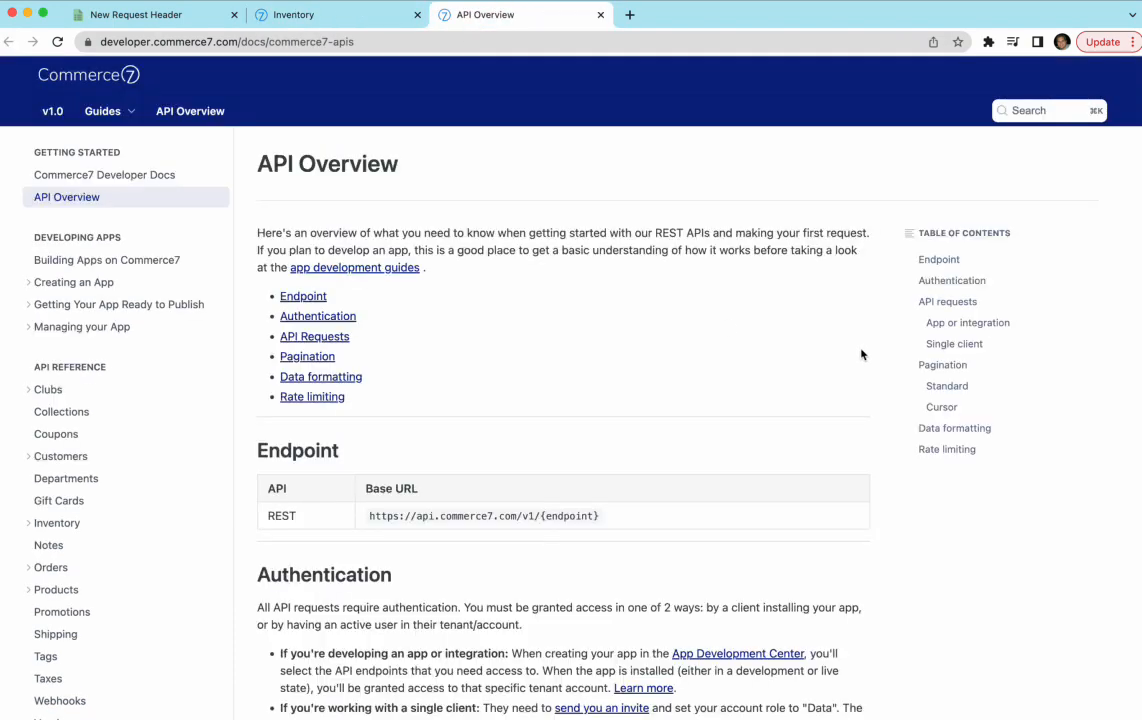
click(941, 281)
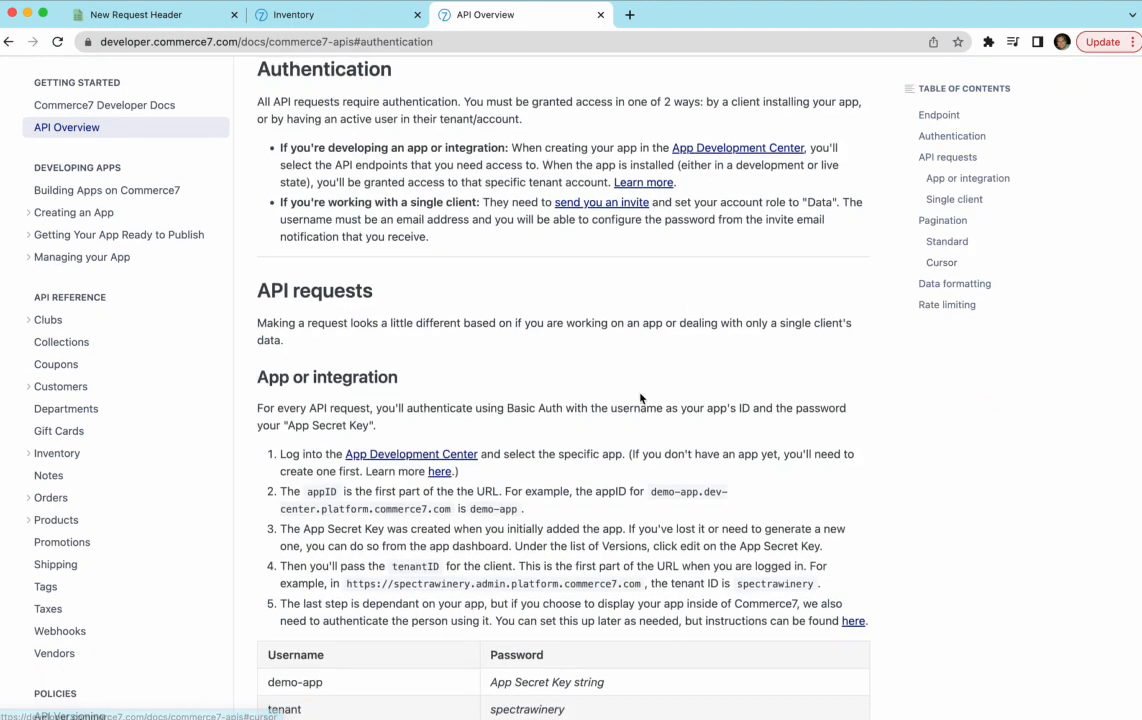
drag(657, 492, 586, 517)
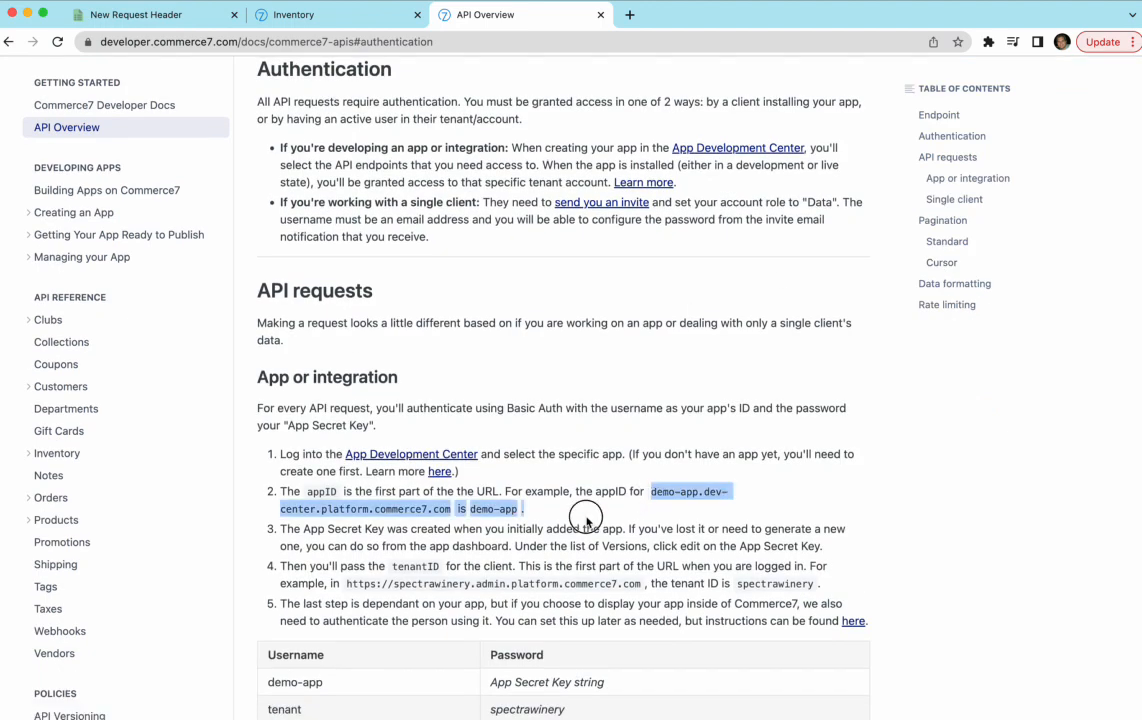
click(694, 496)
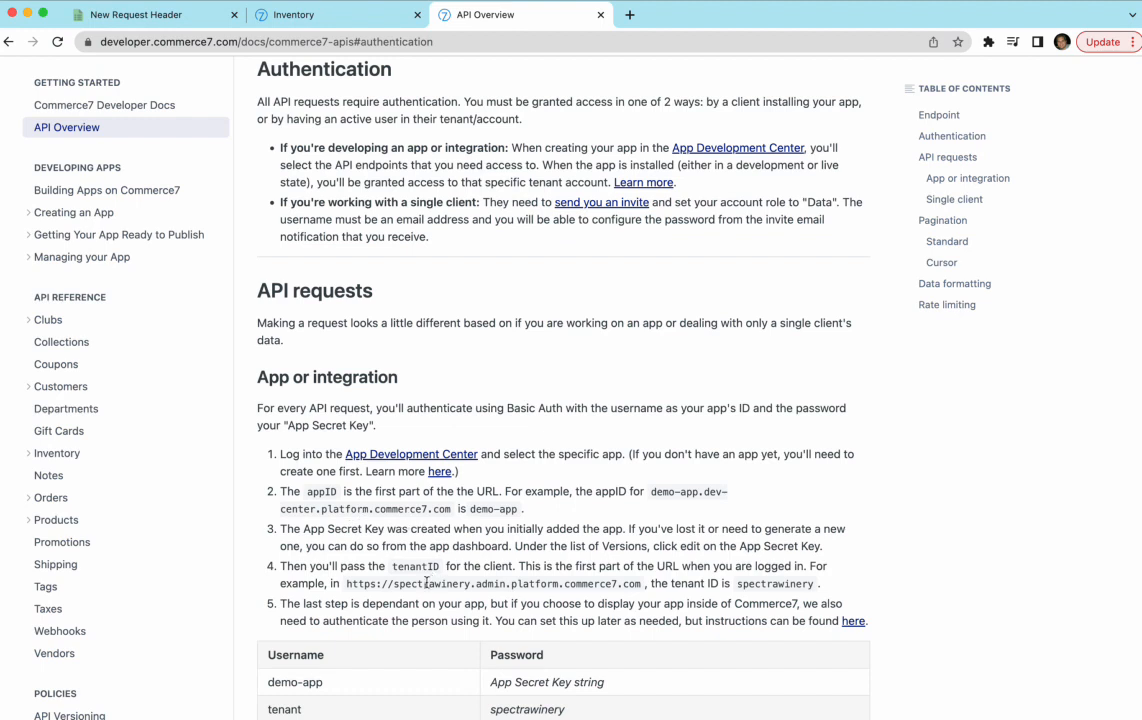
drag(393, 584, 641, 585)
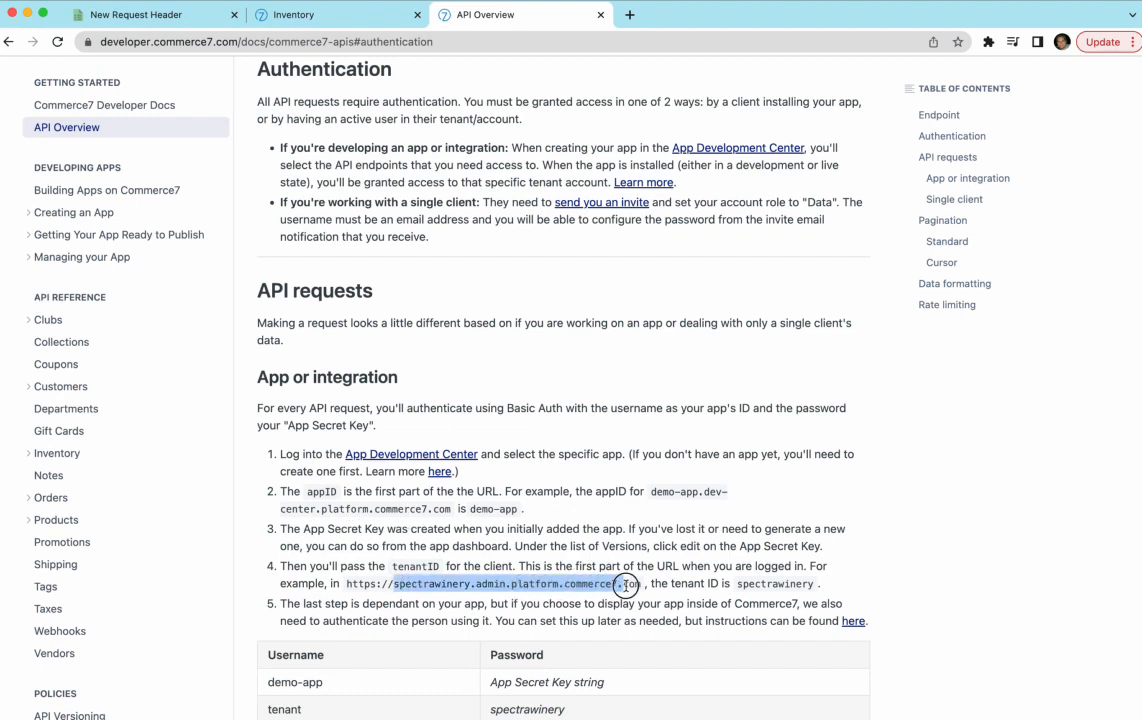
click(759, 585)
double_click(759, 585)
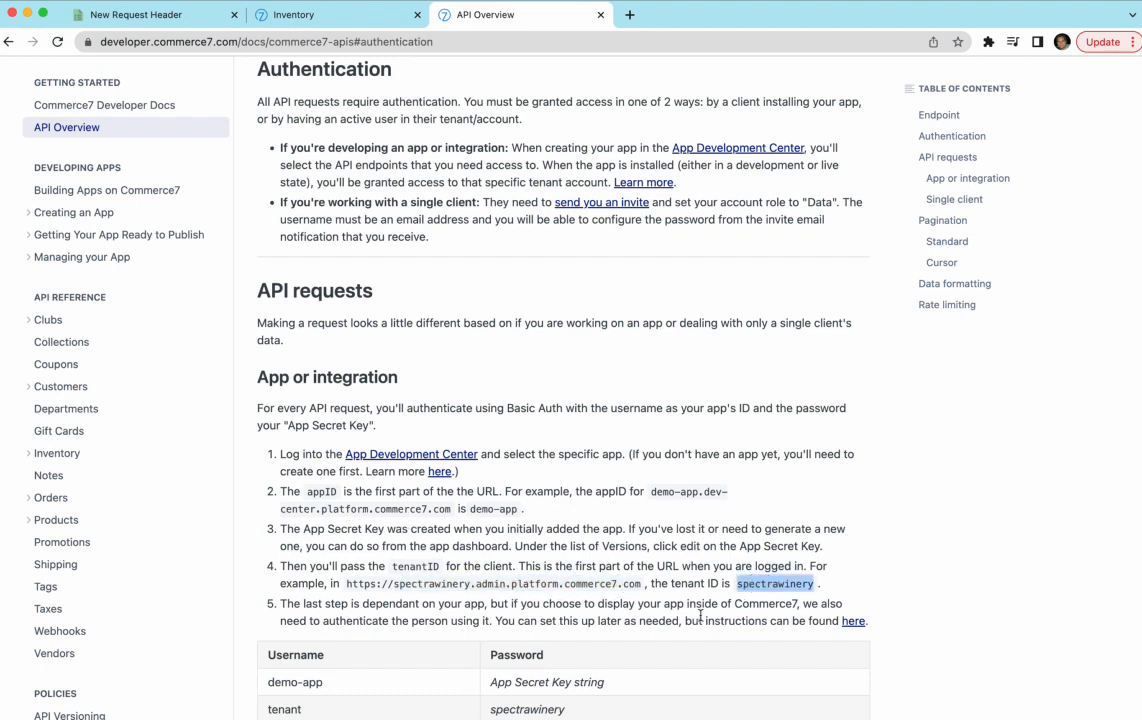
click(152, 14)
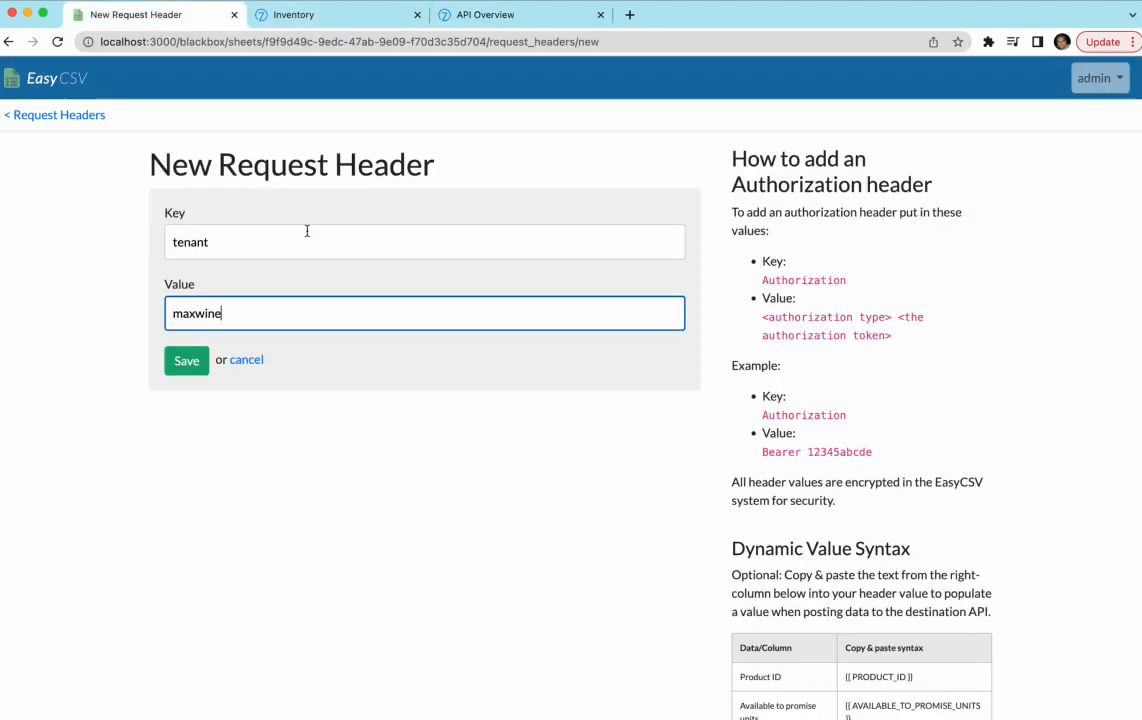
- Save the tenant header and draft an Authorization header with a placeholder Basic value
click(186, 359)
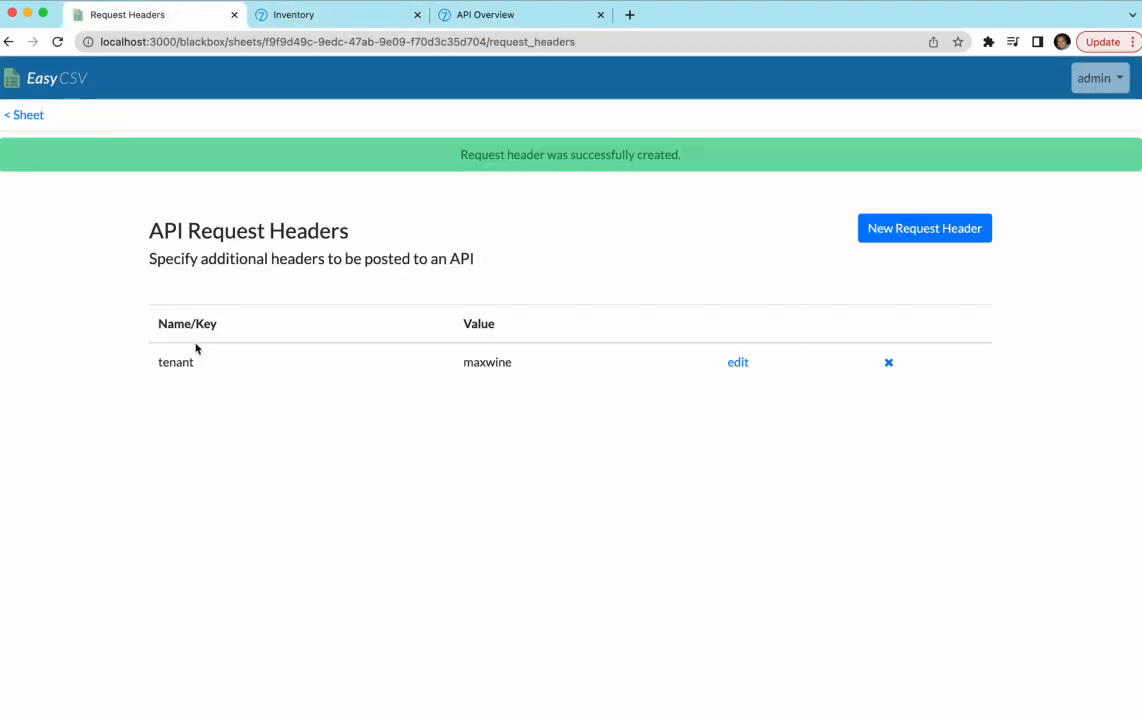
click(945, 229)
click(370, 250)
text(Author)
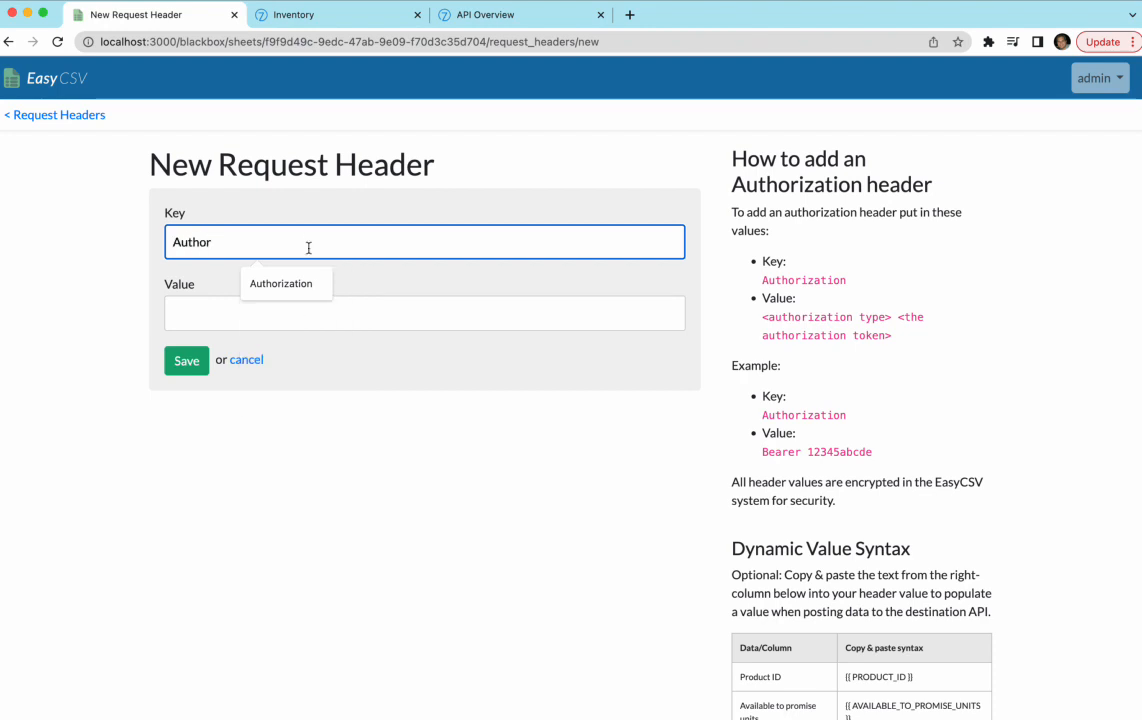
click(295, 279)
click(245, 301)
text(Basic lksdjhfkldhjflkdsjhfldksj)
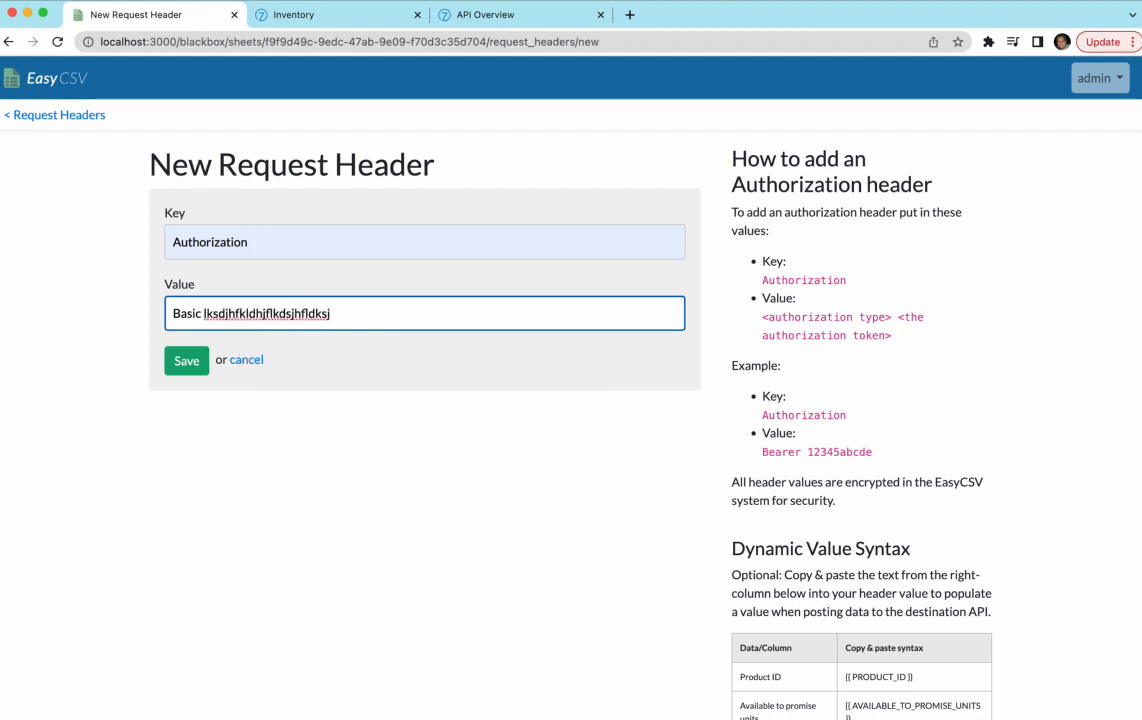
- Open the browser developer tools via Inspect on the page
scroll(247, 528, down, 3)
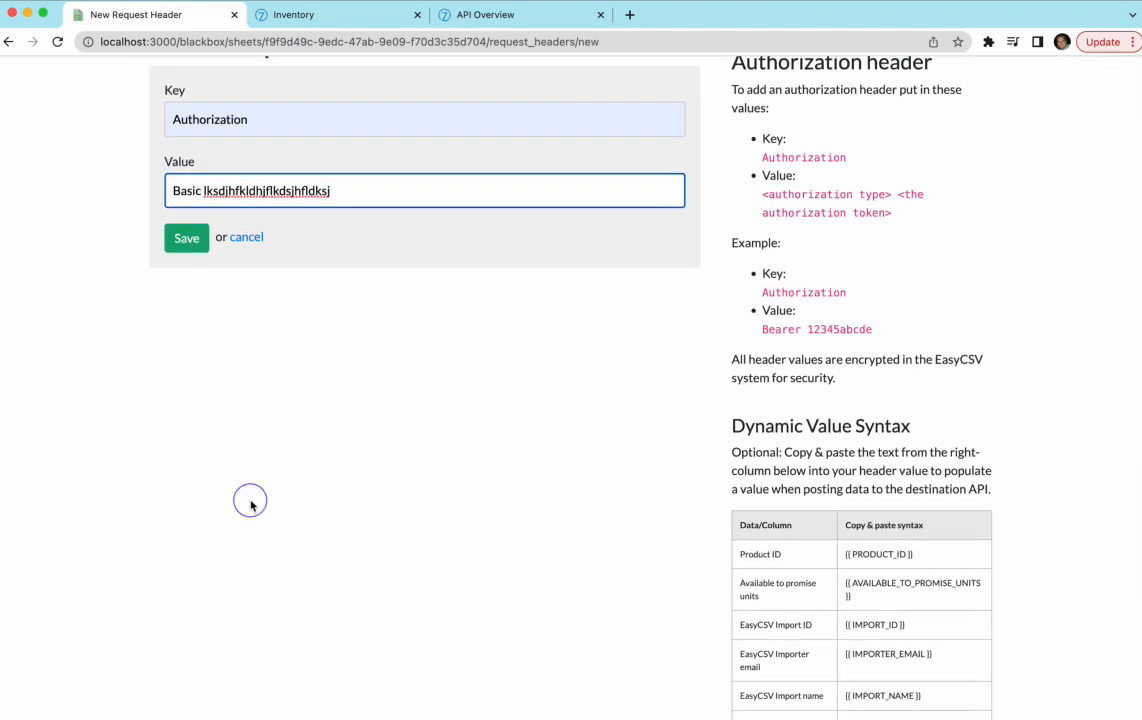
right_click(250, 502)
click(285, 709)
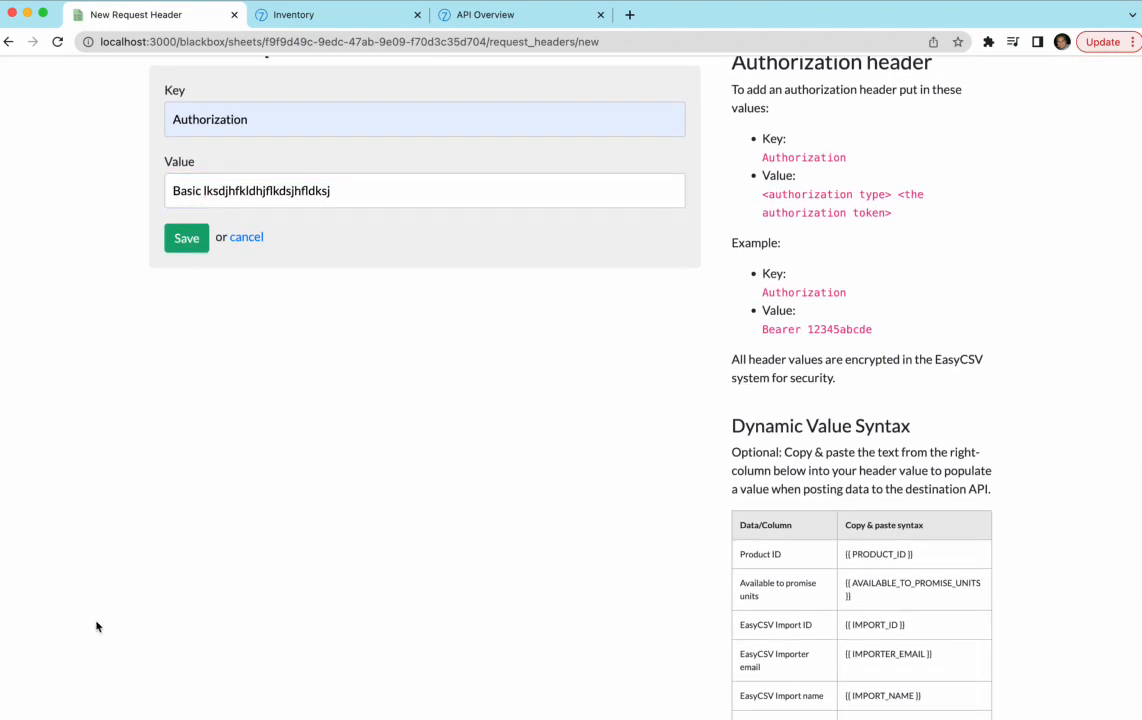
- In the Console, store the account email:secret string in token and Base64-encode it with btoa(token)
click(124, 506)
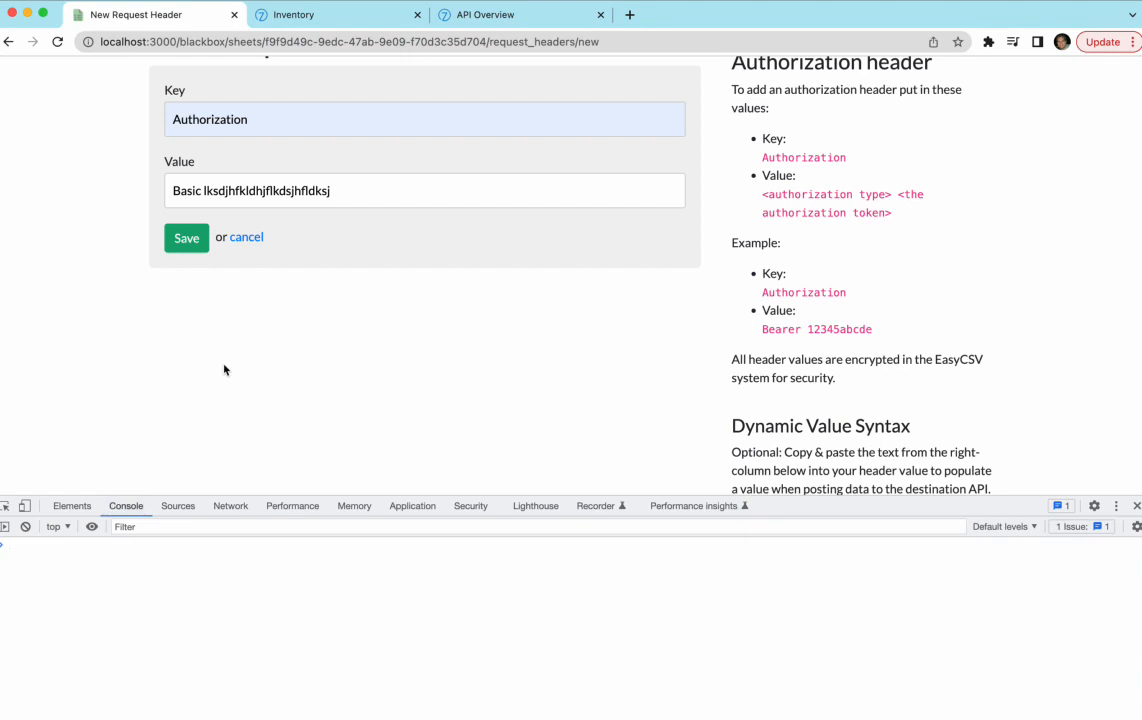
scroll(224, 370, up, 3)
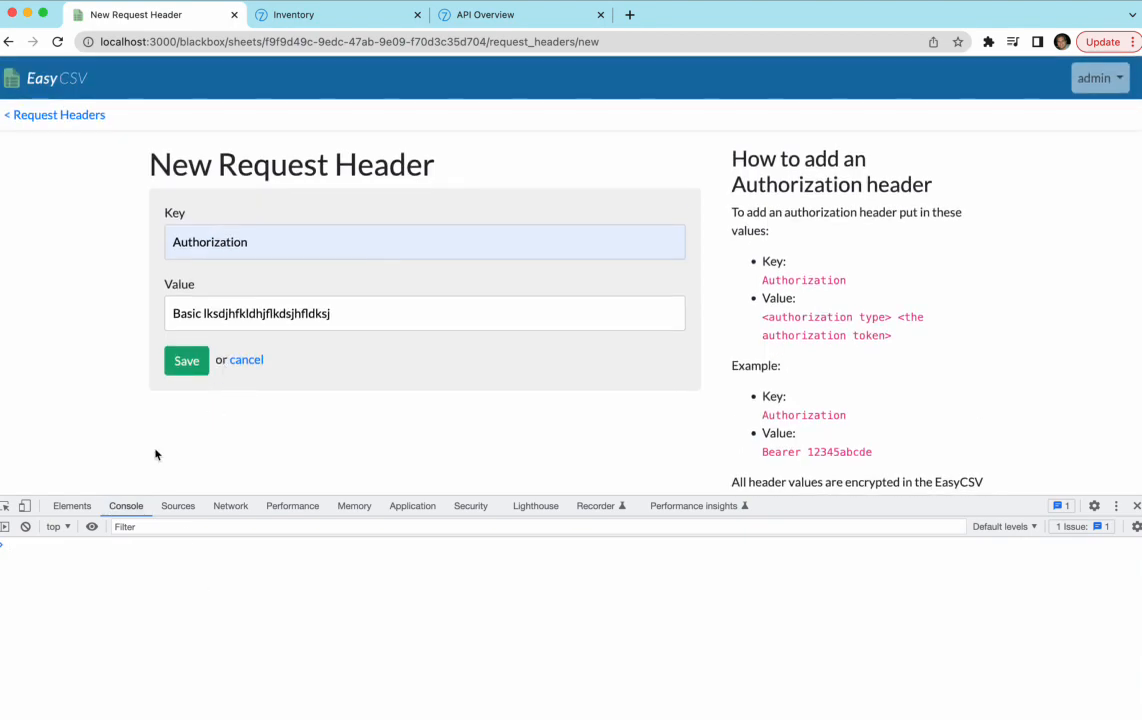
click(179, 587)
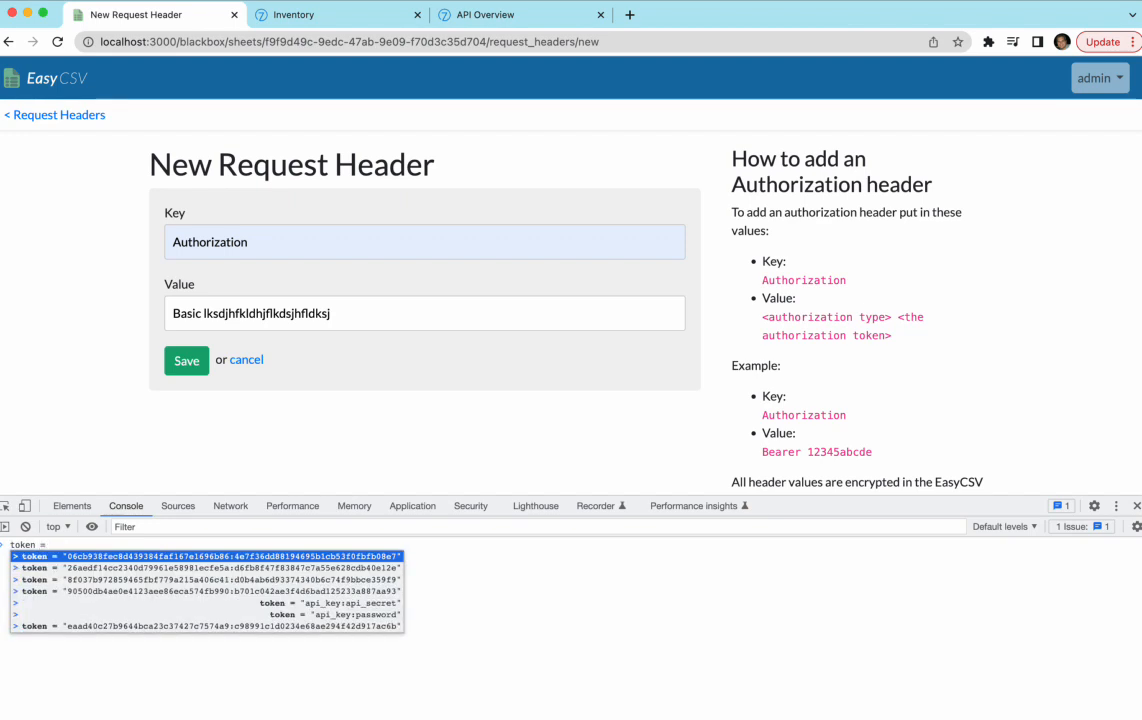
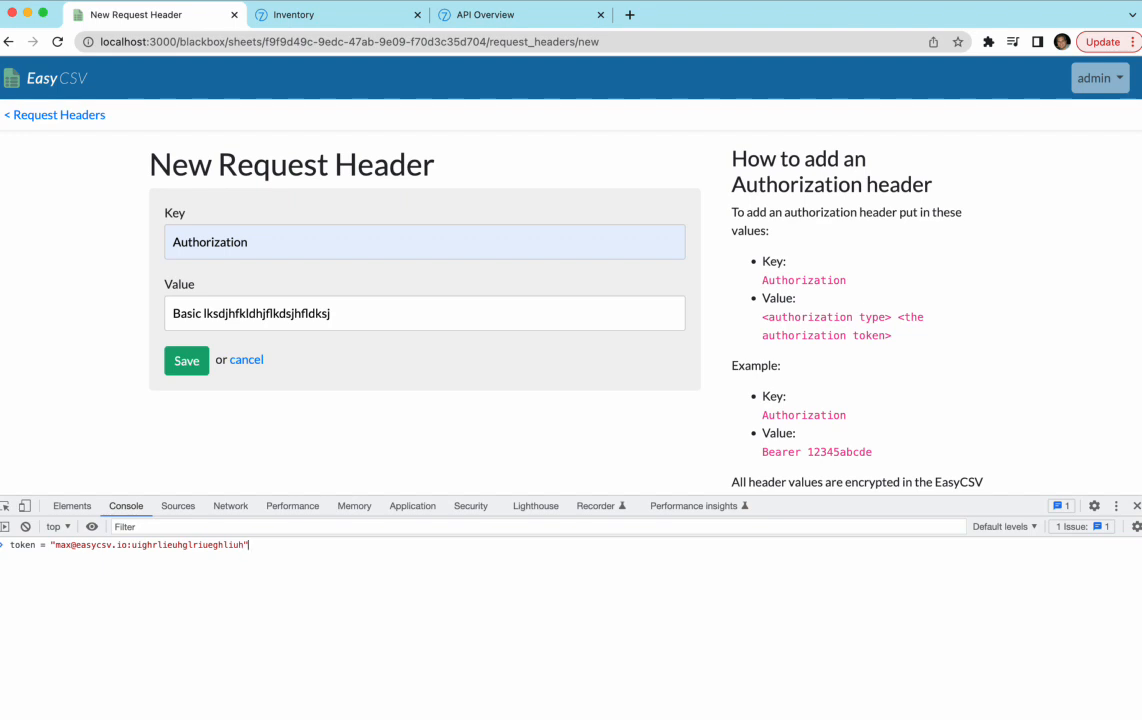
key(Return)
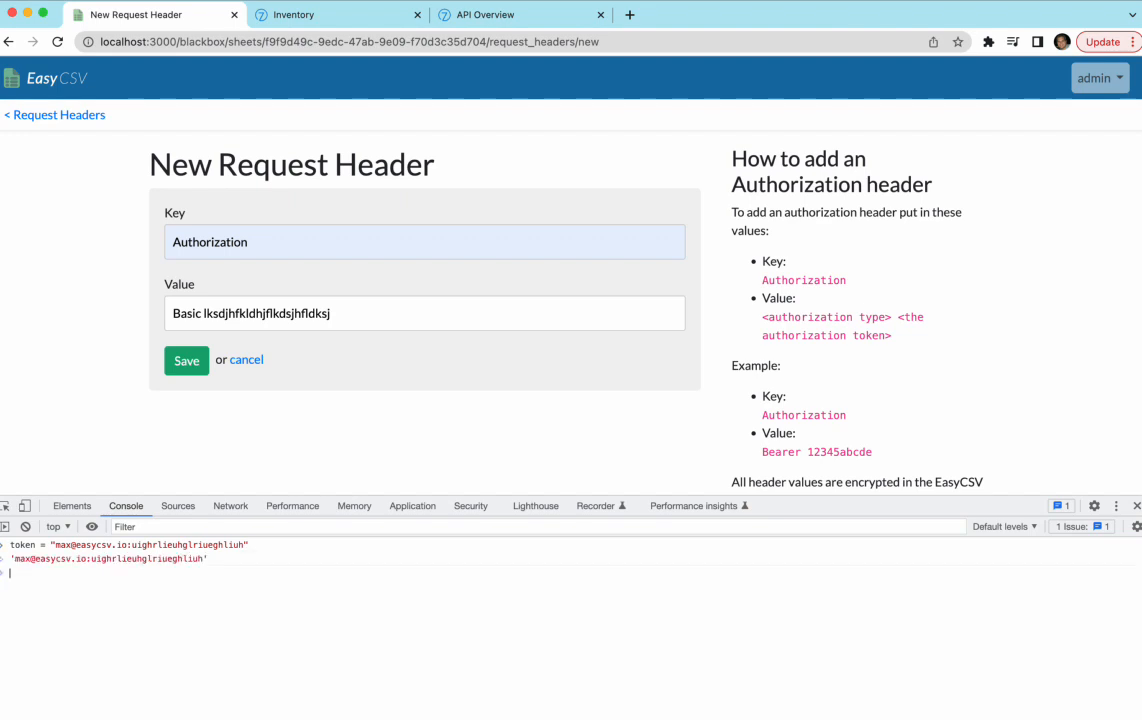
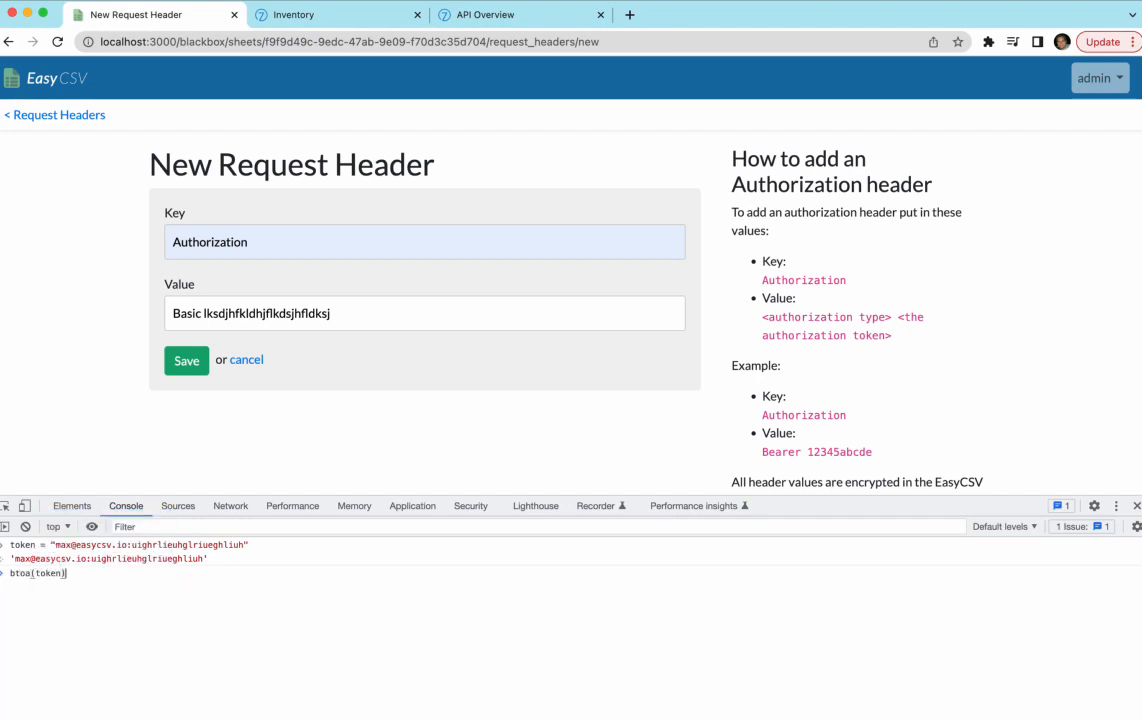
key(Return)
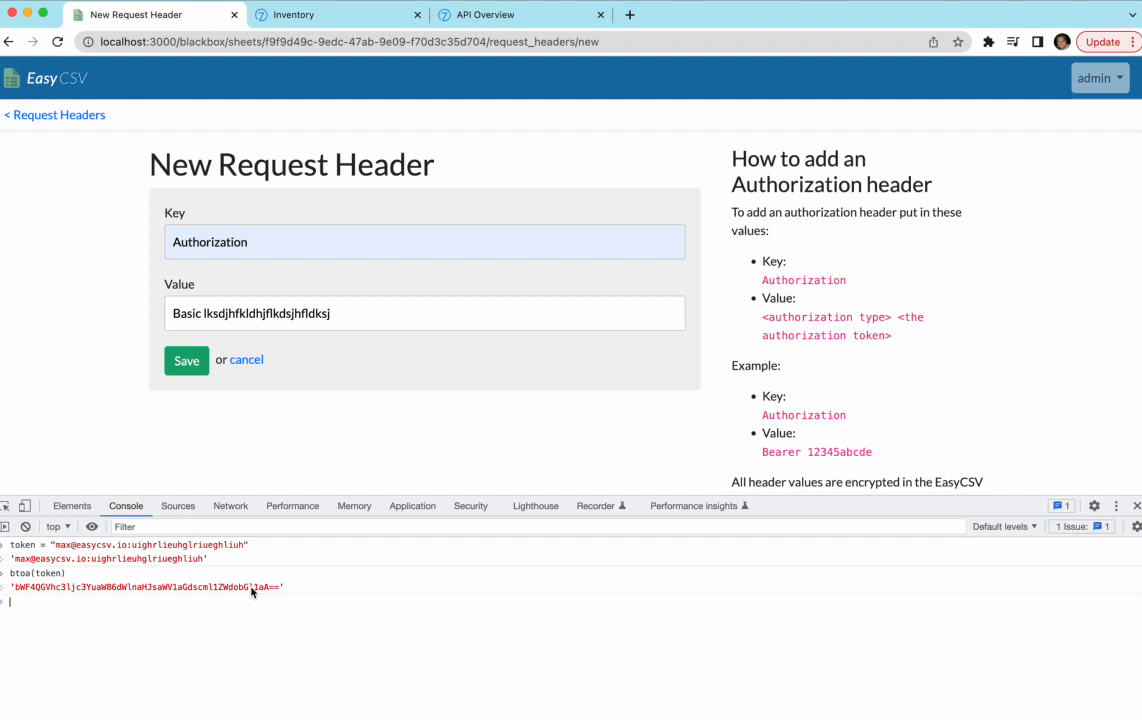
- Replace the placeholder after 'Basic' in the Authorization header value with the encoded token
drag(281, 590, 14, 588)
key(super+c)
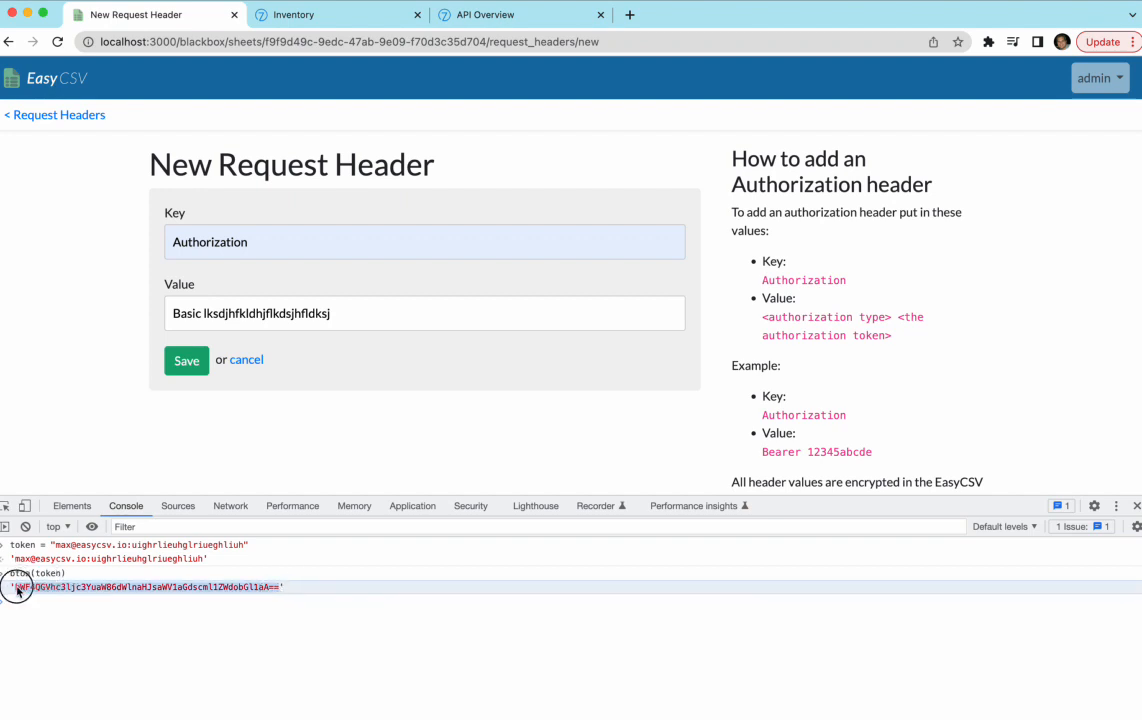
double_click(237, 325)
key(super+v)
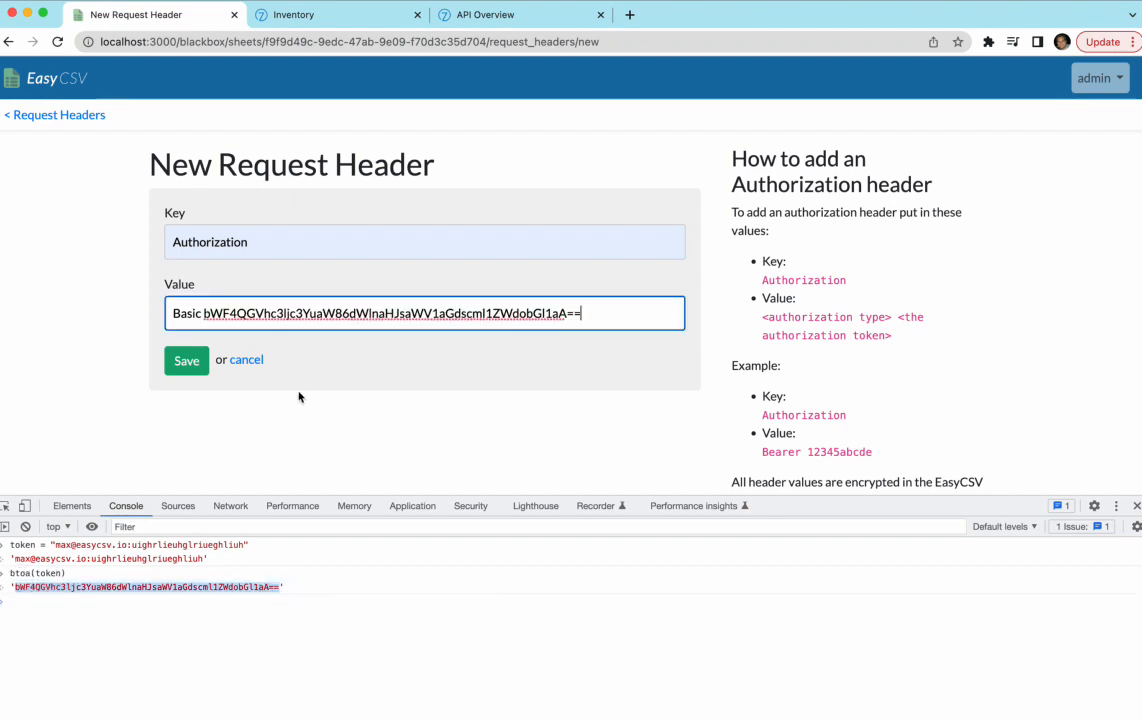
- Save the Authorization header, close DevTools, and open the import flow's 'Customize the JSON to POST' page
click(176, 364)
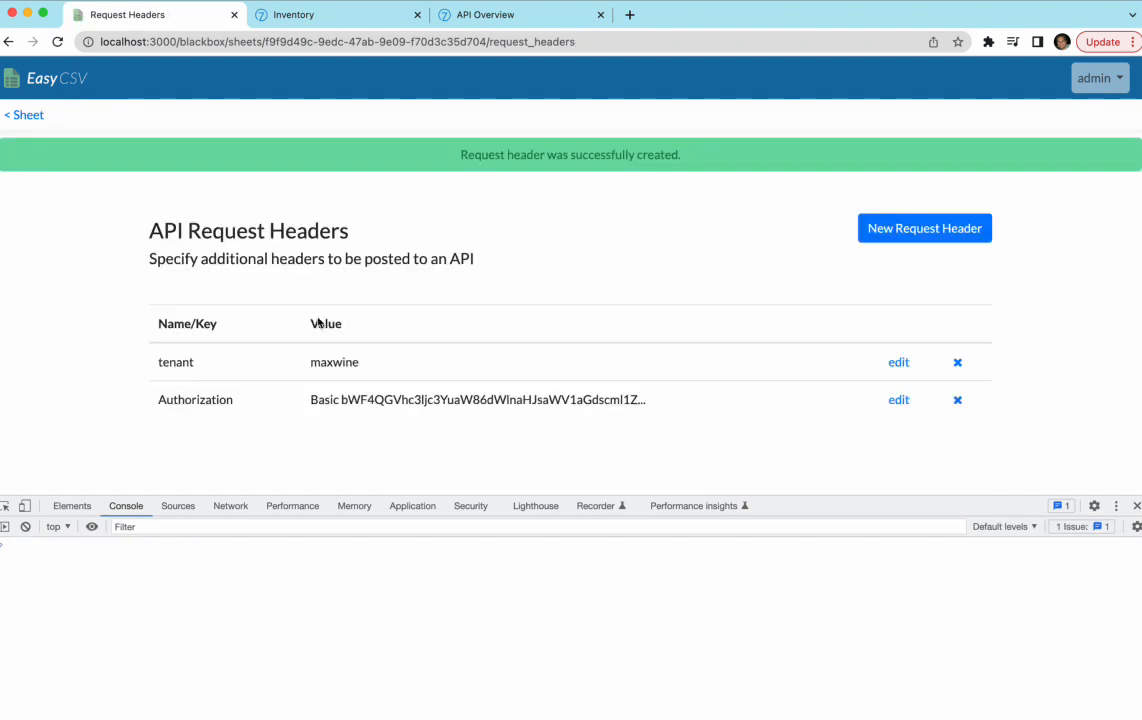
click(25, 113)
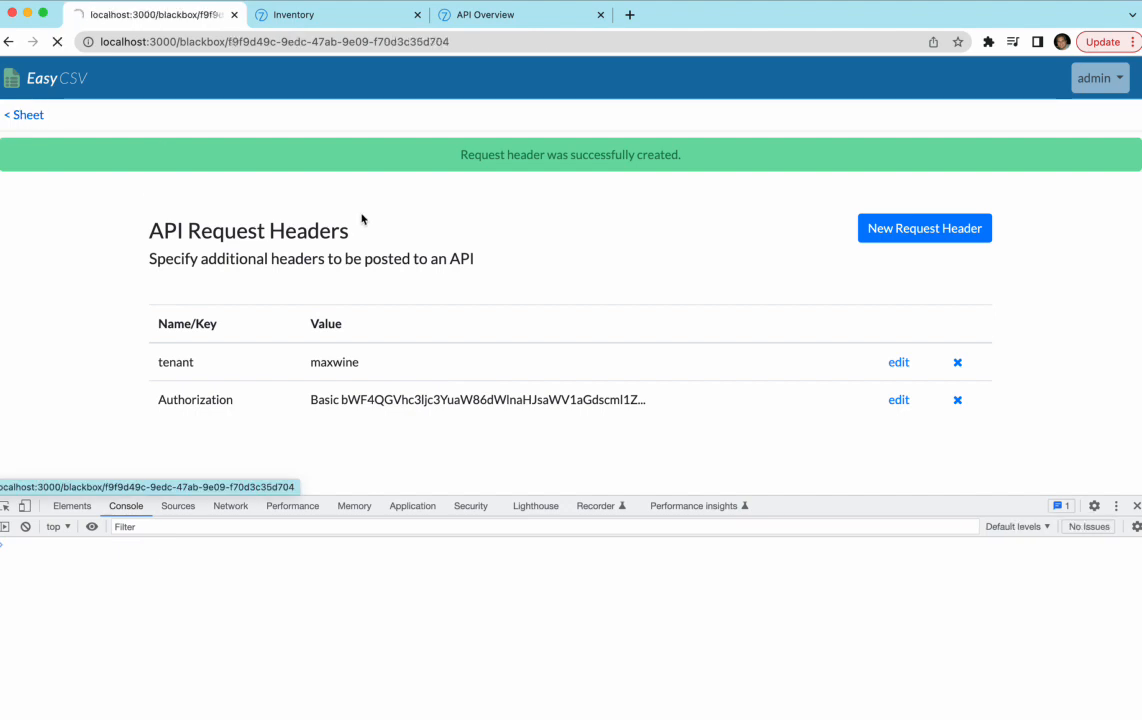
click(1136, 506)
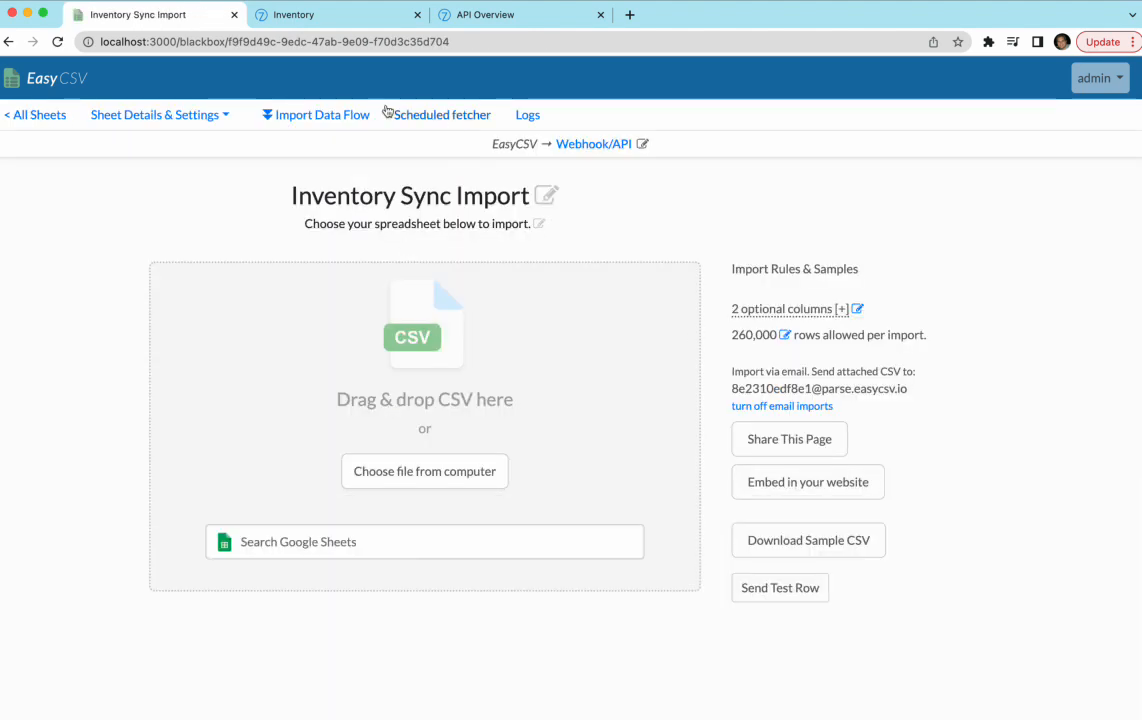
click(306, 113)
scroll(172, 325, down, 10)
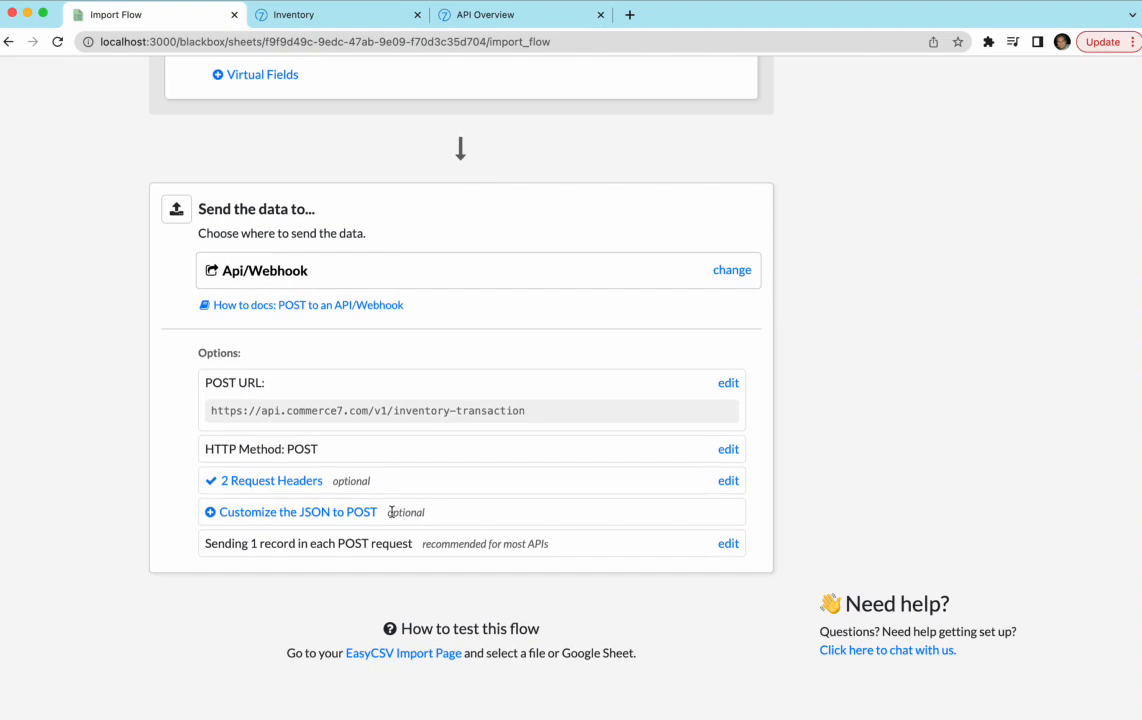
click(362, 512)
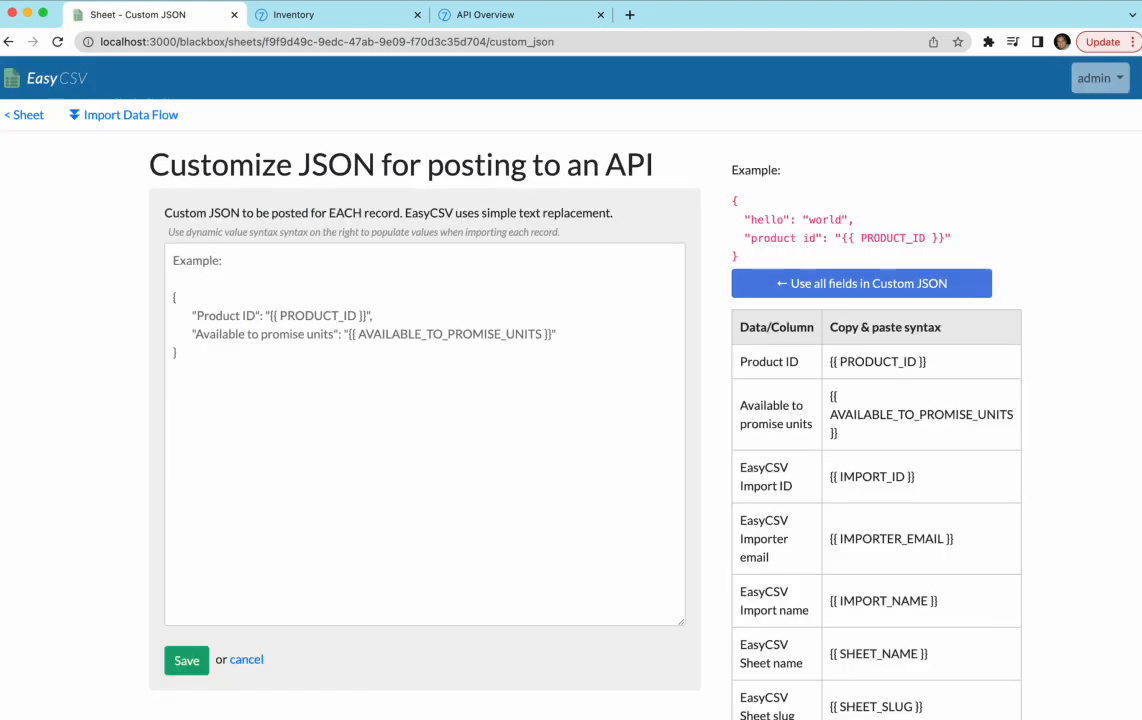
- Paste the Commerce7 example inventory-transaction request JSON into the Custom JSON editor
click(367, 15)
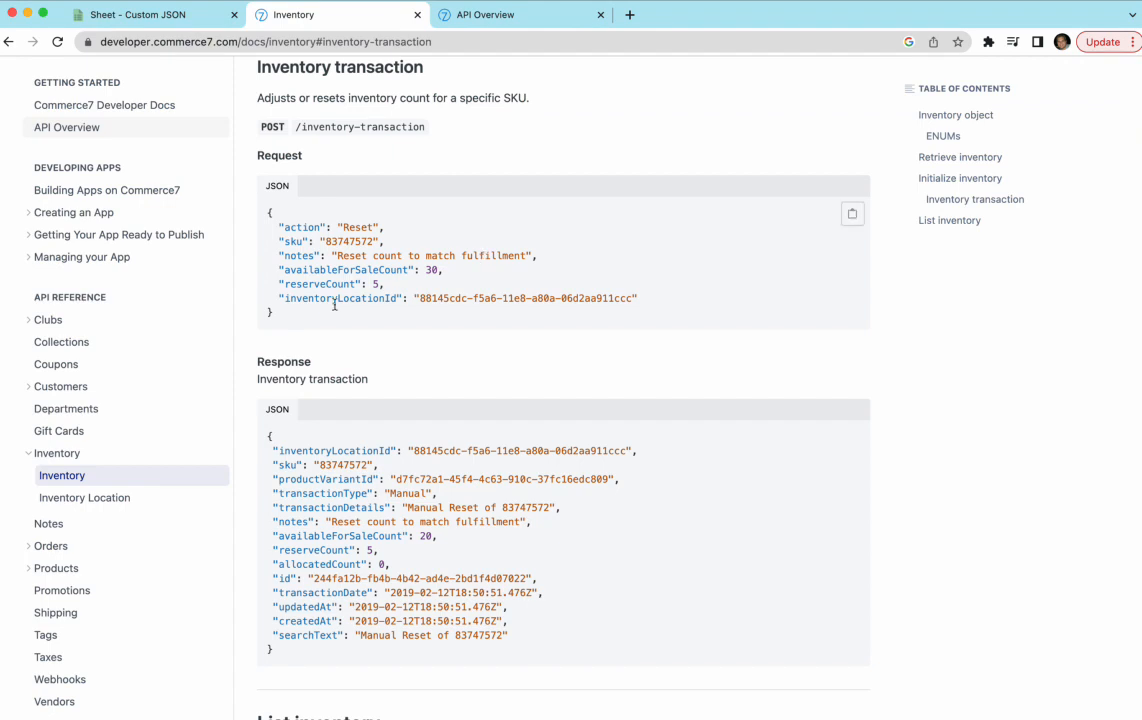
drag(306, 308, 266, 213)
key(super+c)
click(133, 15)
click(365, 395)
key(super+v)
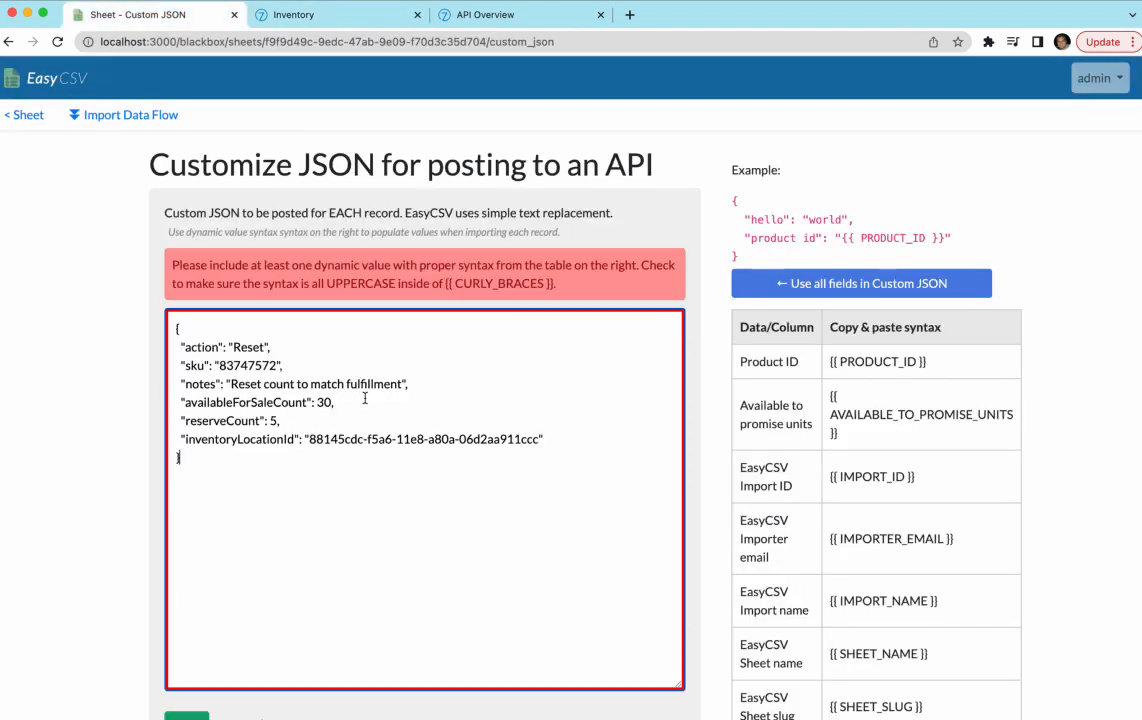
- Map sku to {{ PRODUCT_ID }}, remove the notes line, and map availableForSaleCount to the available-units field
drag(300, 265, 395, 283)
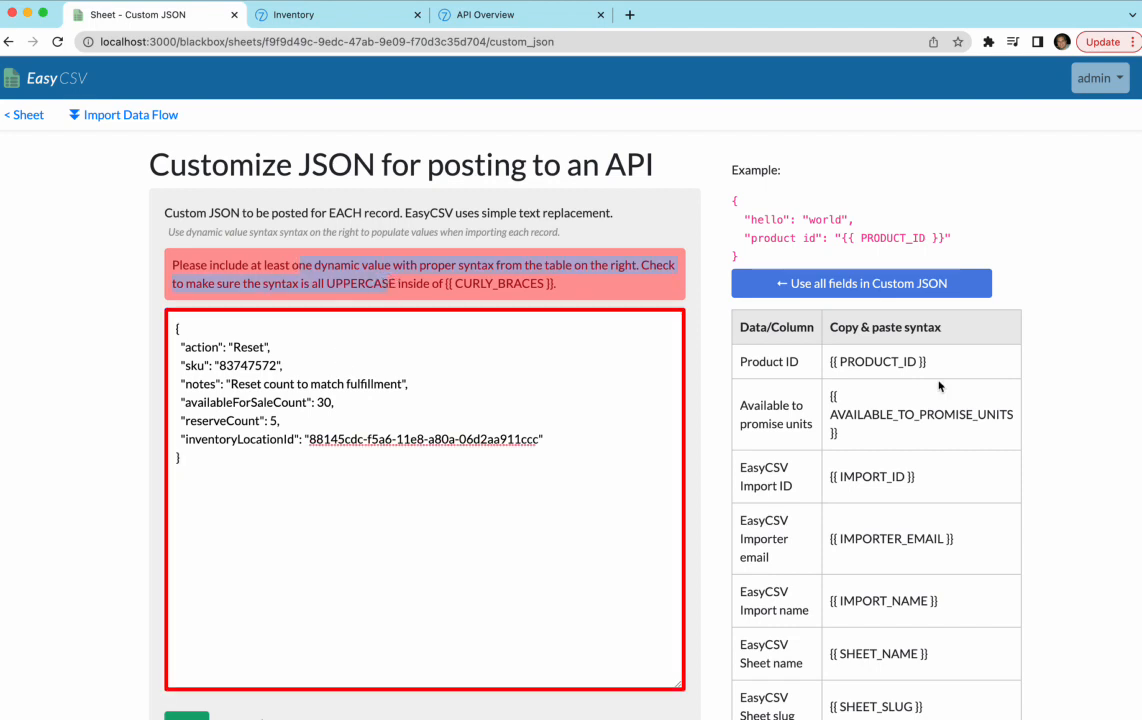
drag(940, 366, 822, 361)
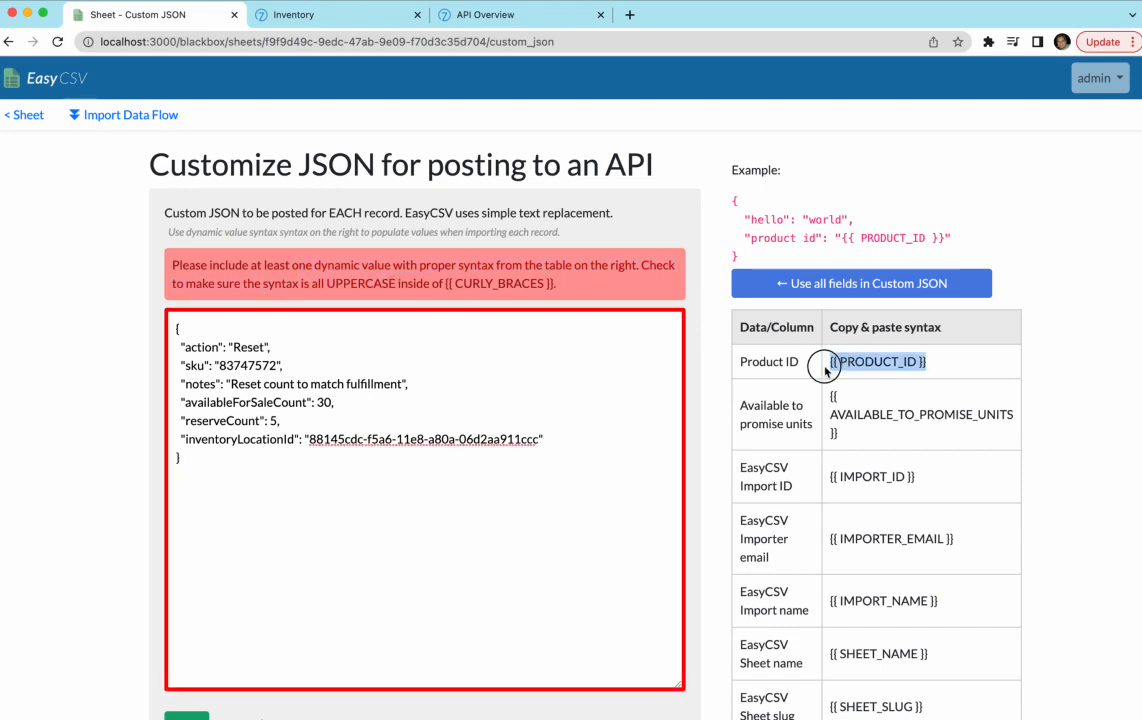
double_click(264, 371)
key(super+v)
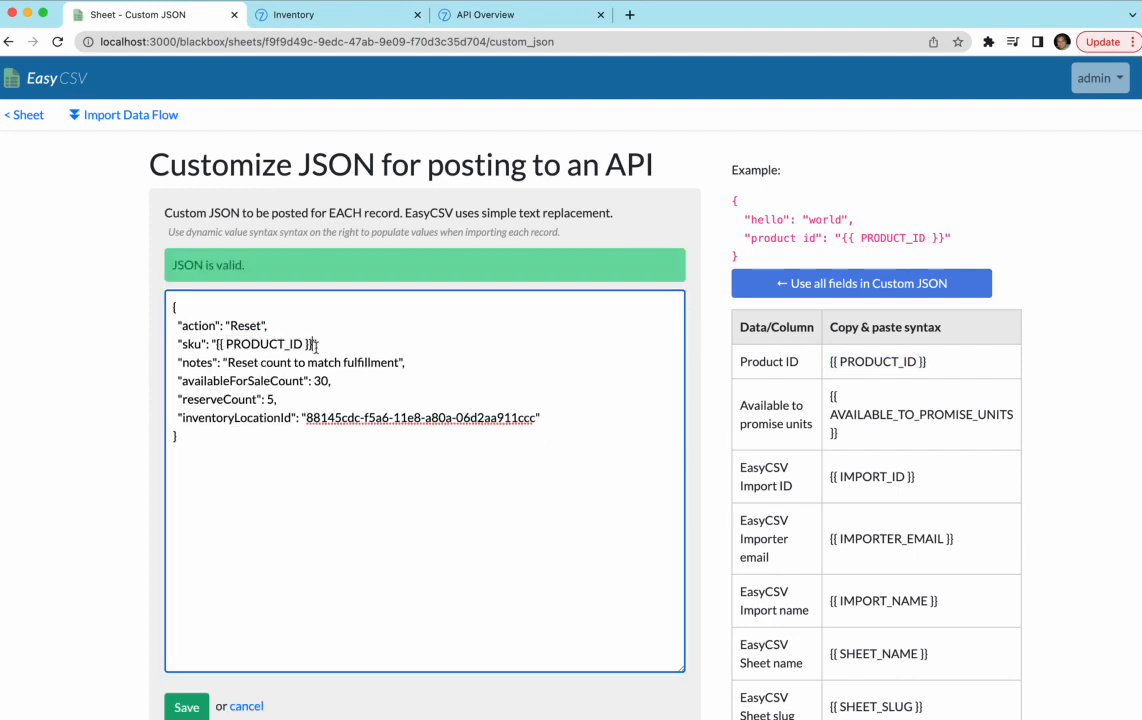
drag(405, 362, 148, 362)
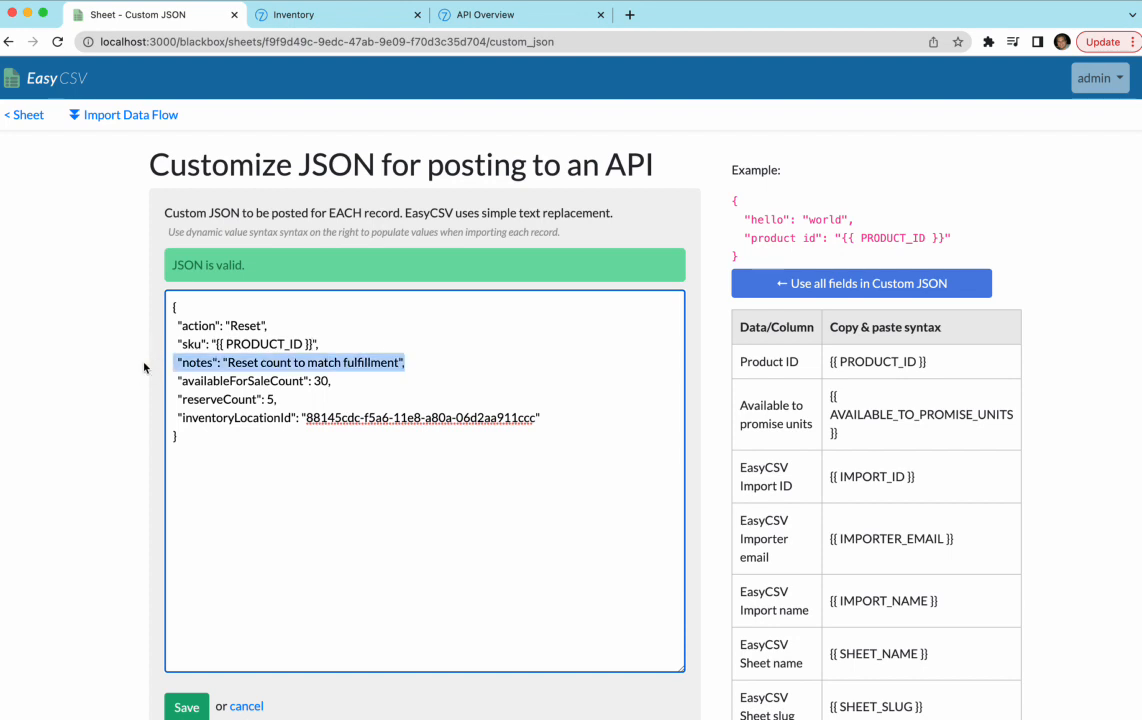
key(BackSpace)
key(BackSpace)
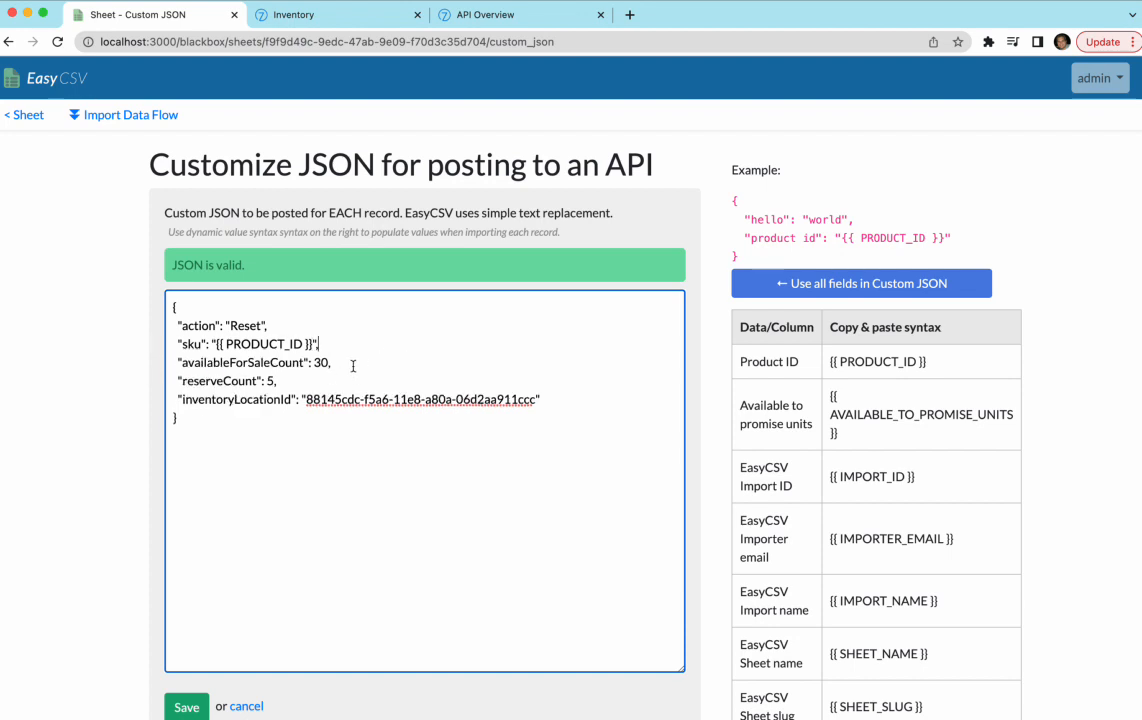
triple_click(826, 404)
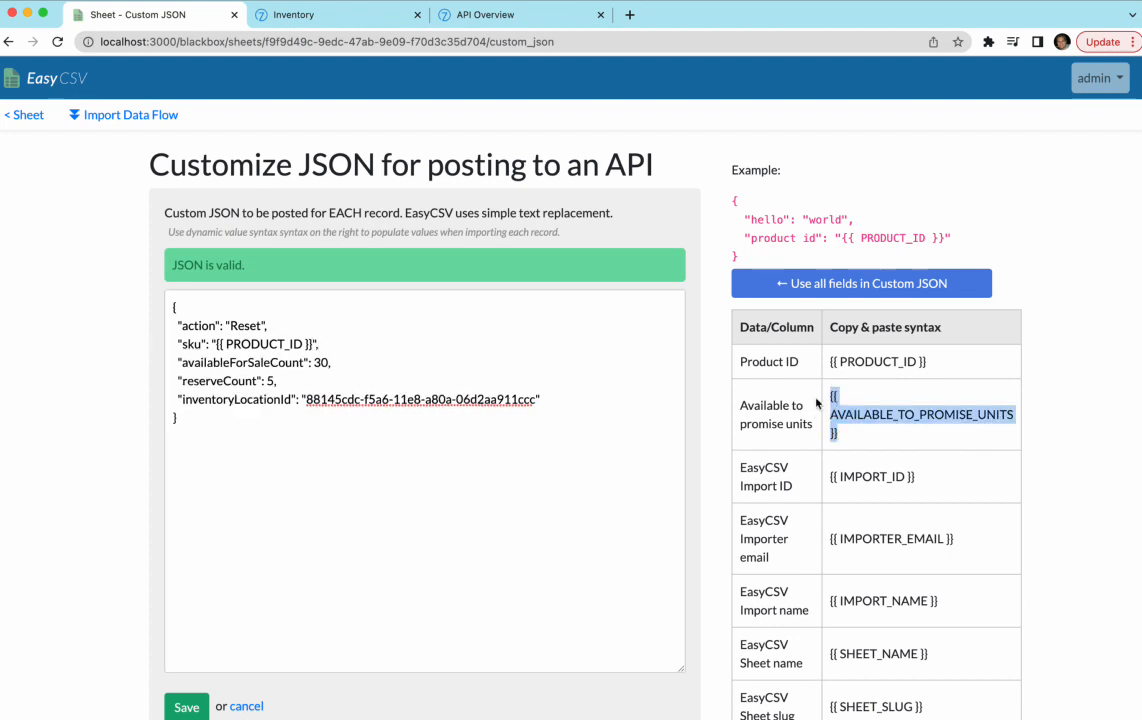
double_click(318, 362)
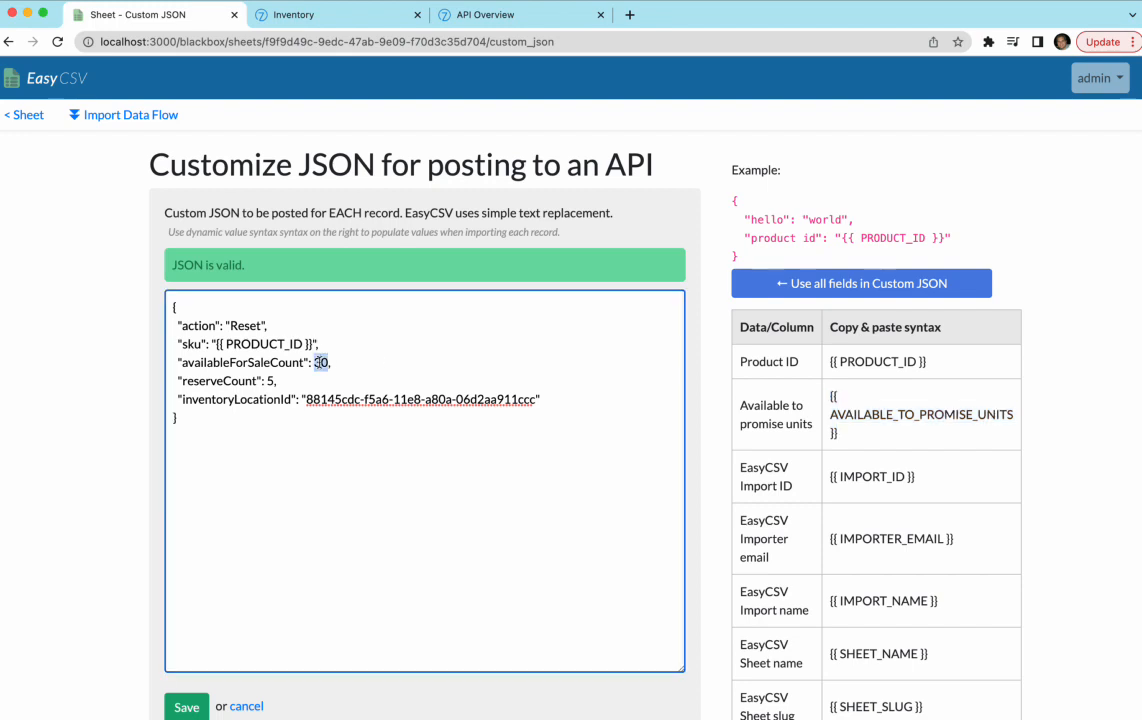
key(super+v)
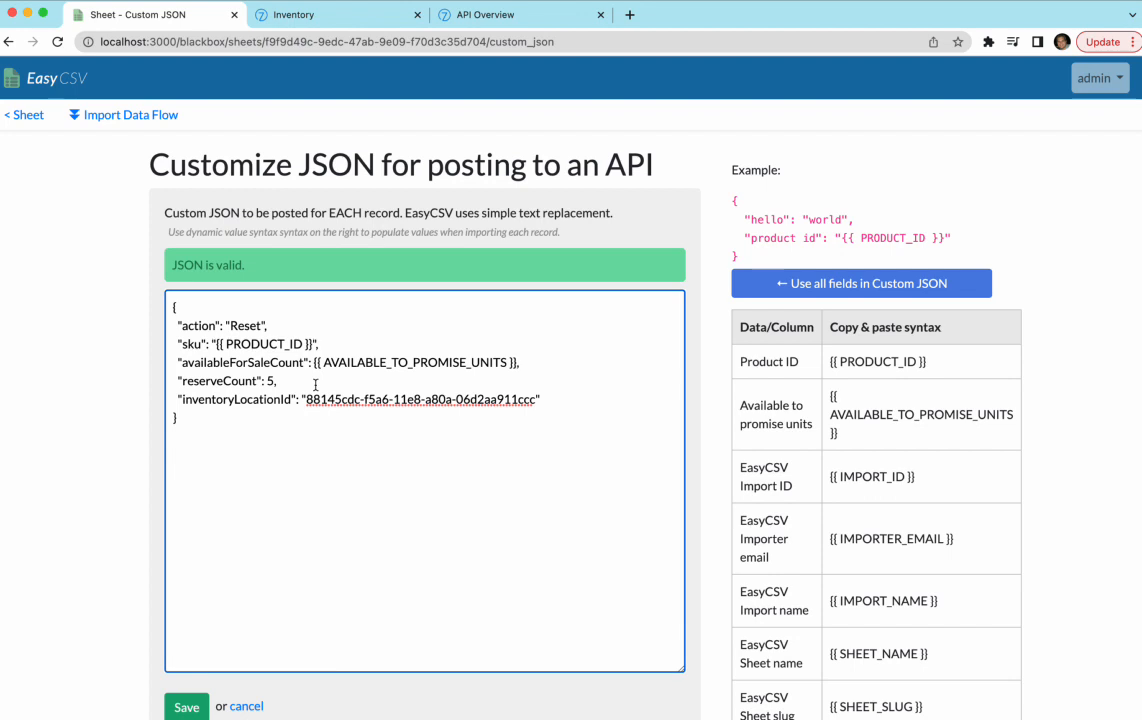
- Set reserveCount to 0 and select the inventoryLocationId UUID to check it
drag(296, 380, 148, 380)
key(BackSpace)
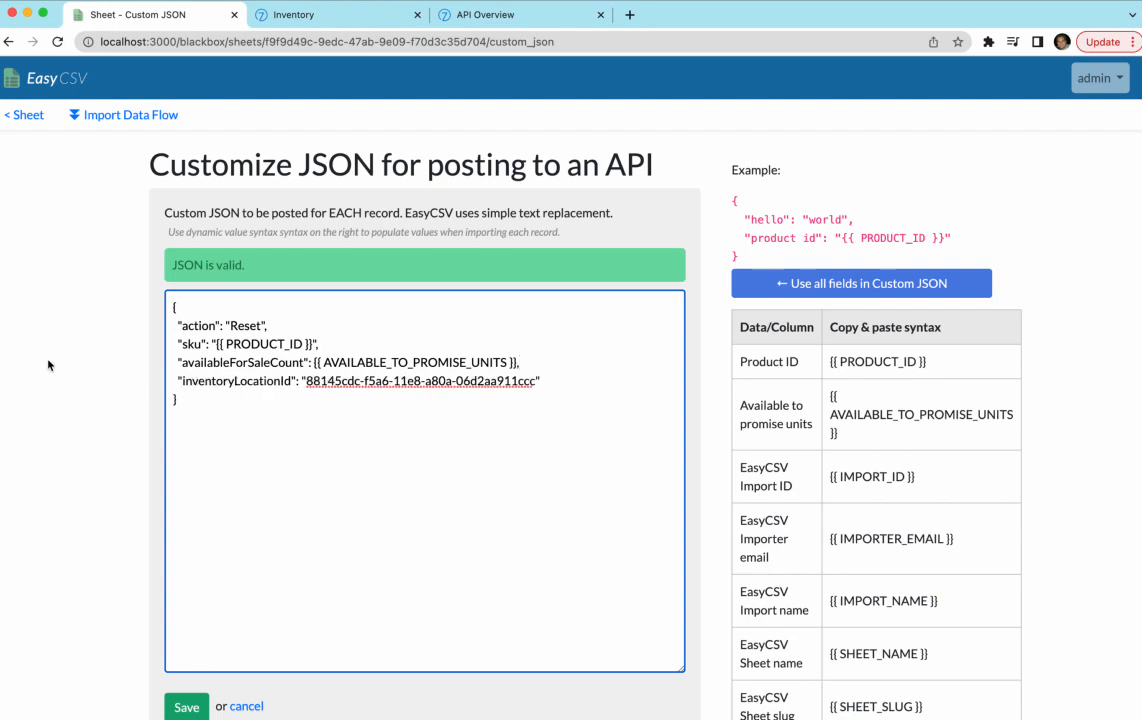
key(super+Tab)
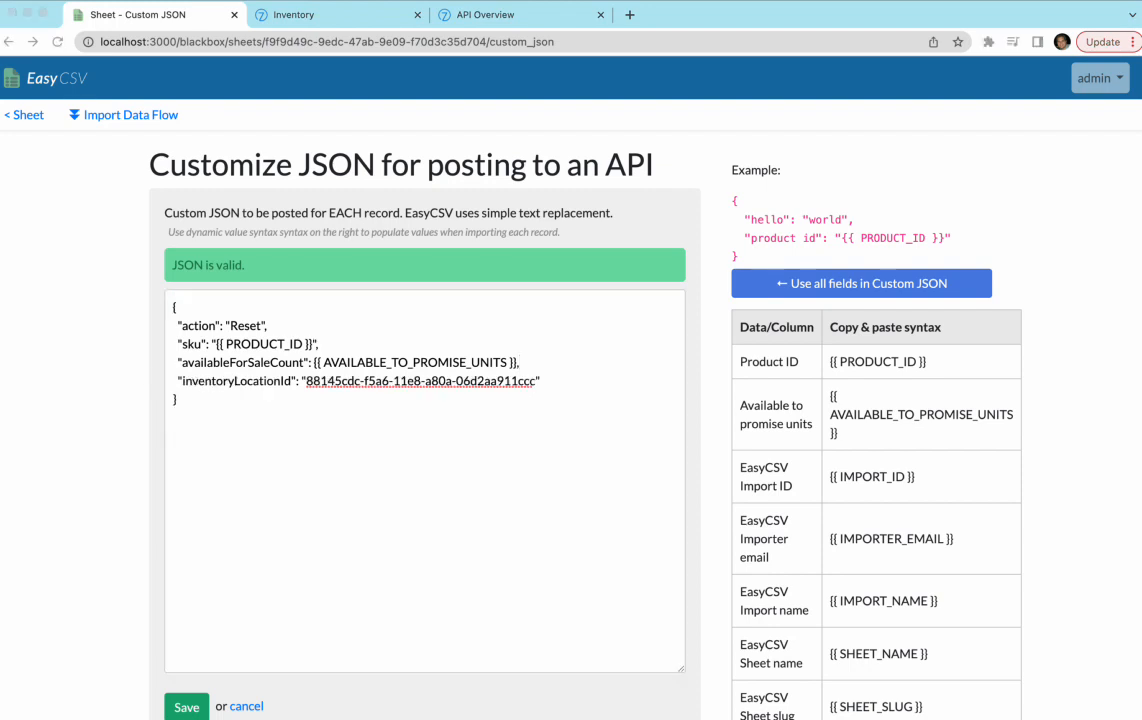
click(447, 358)
key(super+z)
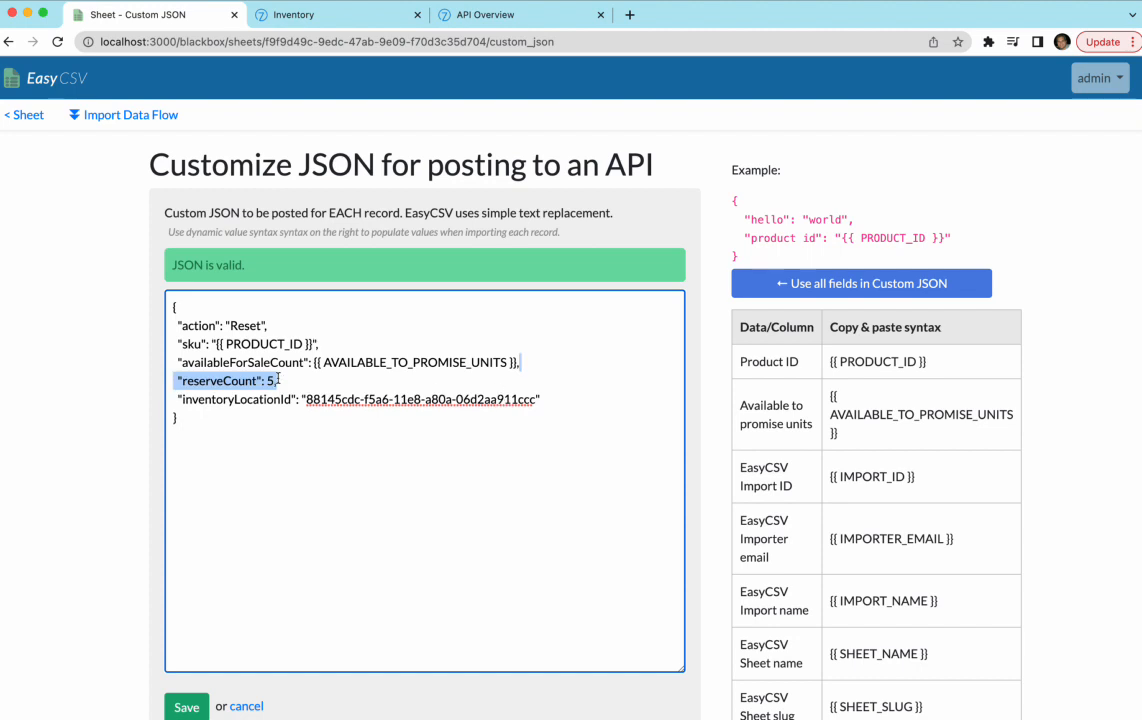
click(300, 381)
key(Left)
key(BackSpace)
text(0)
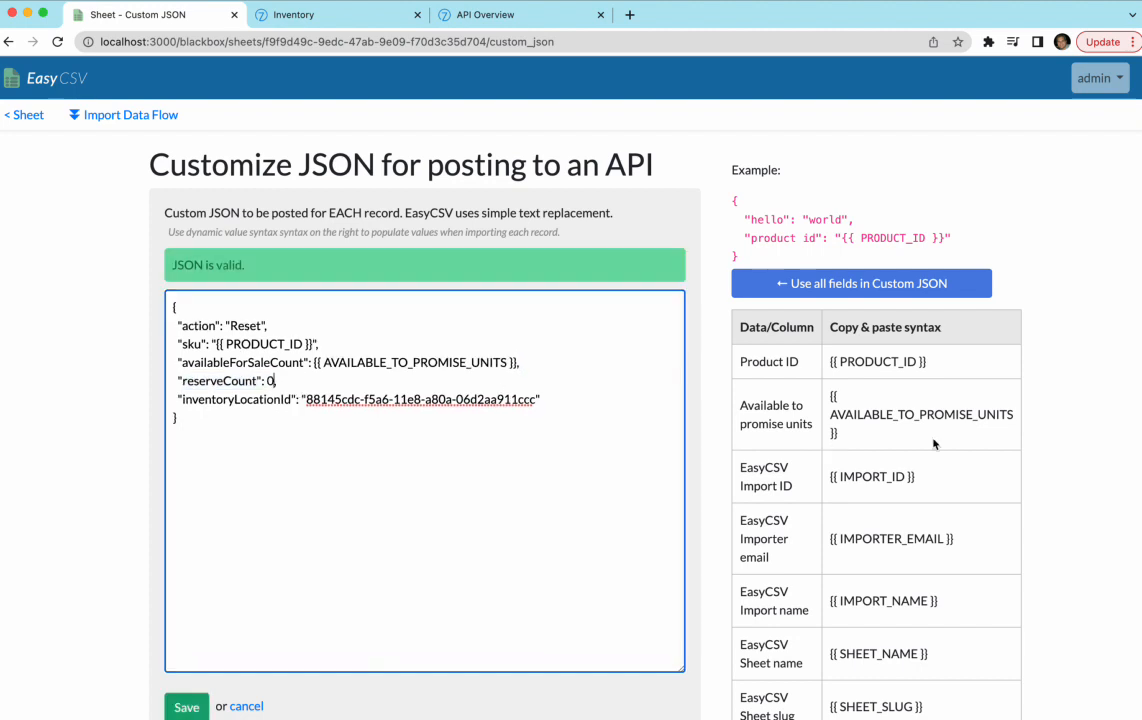
click(306, 400)
drag(306, 400, 535, 404)
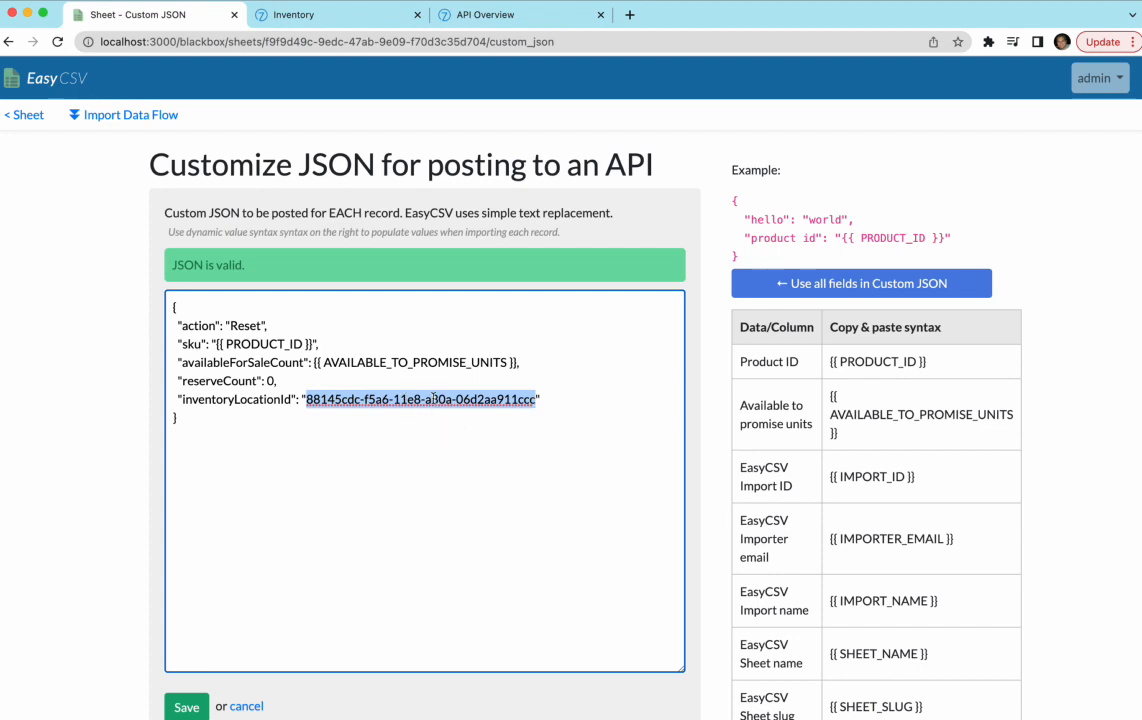
- Save the custom JSON and expand the Inventory Sync Import page's optional columns, Product ID and Available to promise units
click(165, 707)
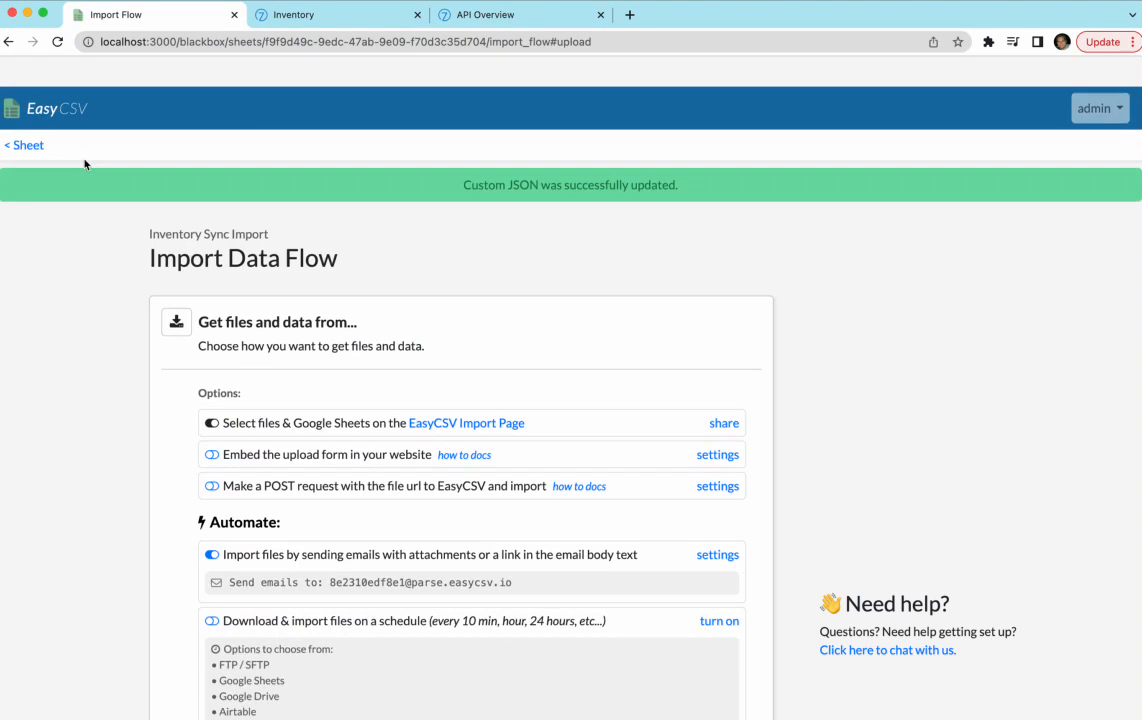
click(24, 145)
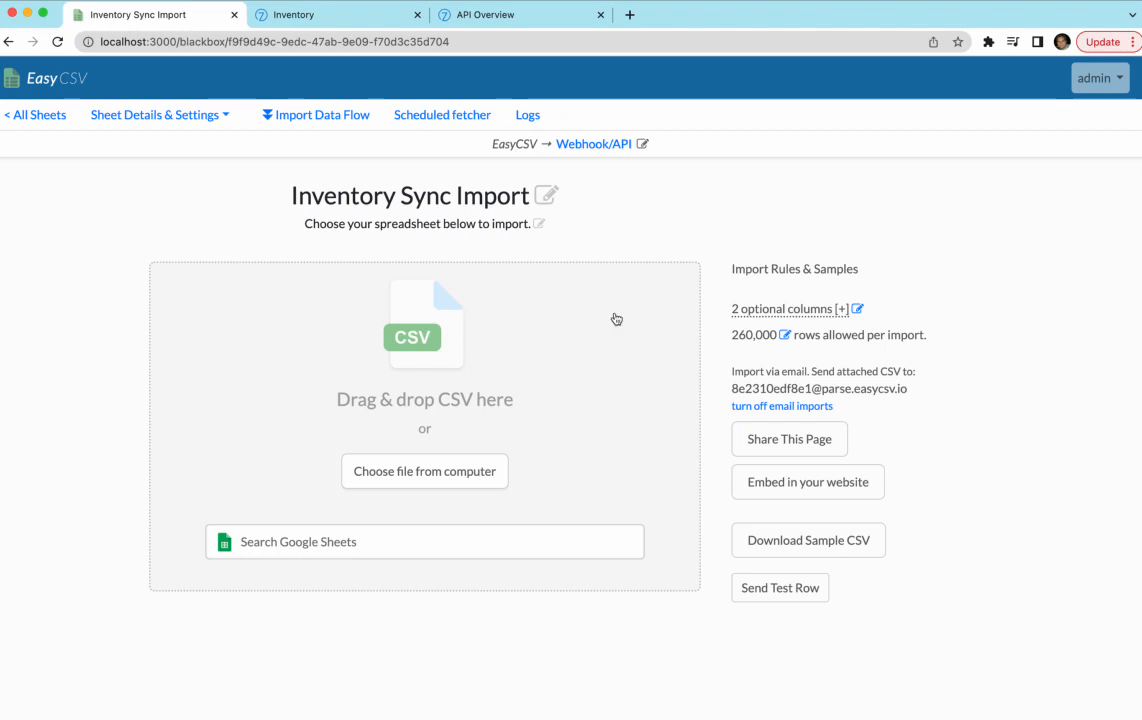
drag(908, 388, 738, 382)
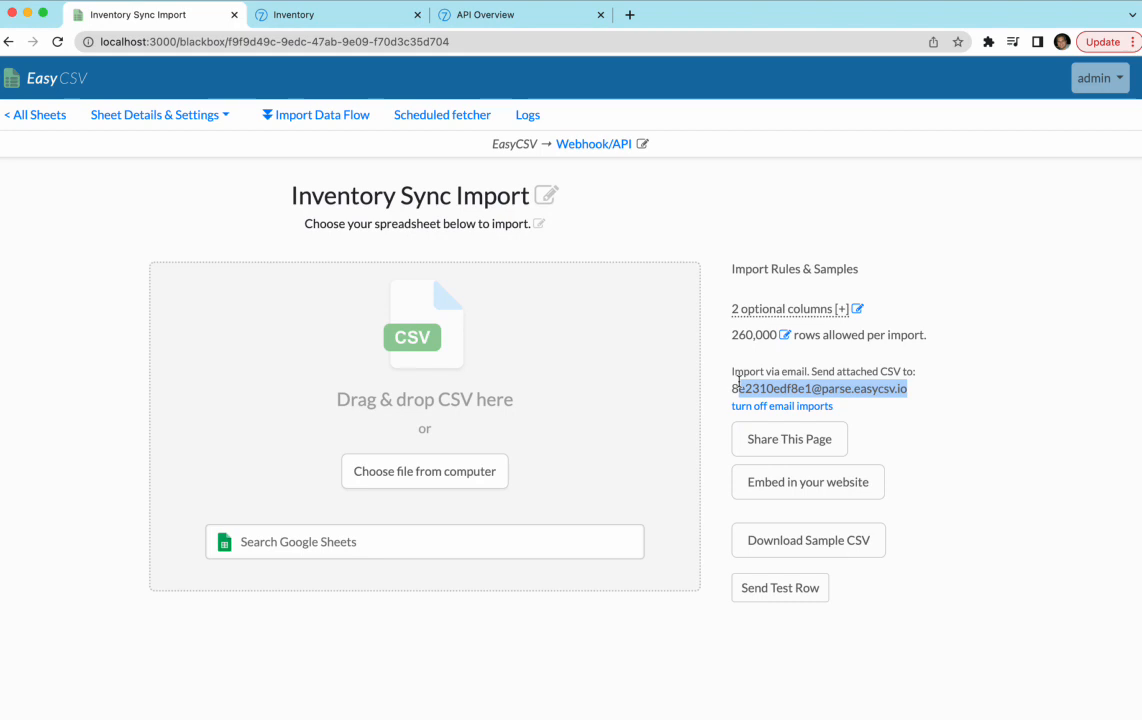
click(768, 310)
double_click(772, 379)
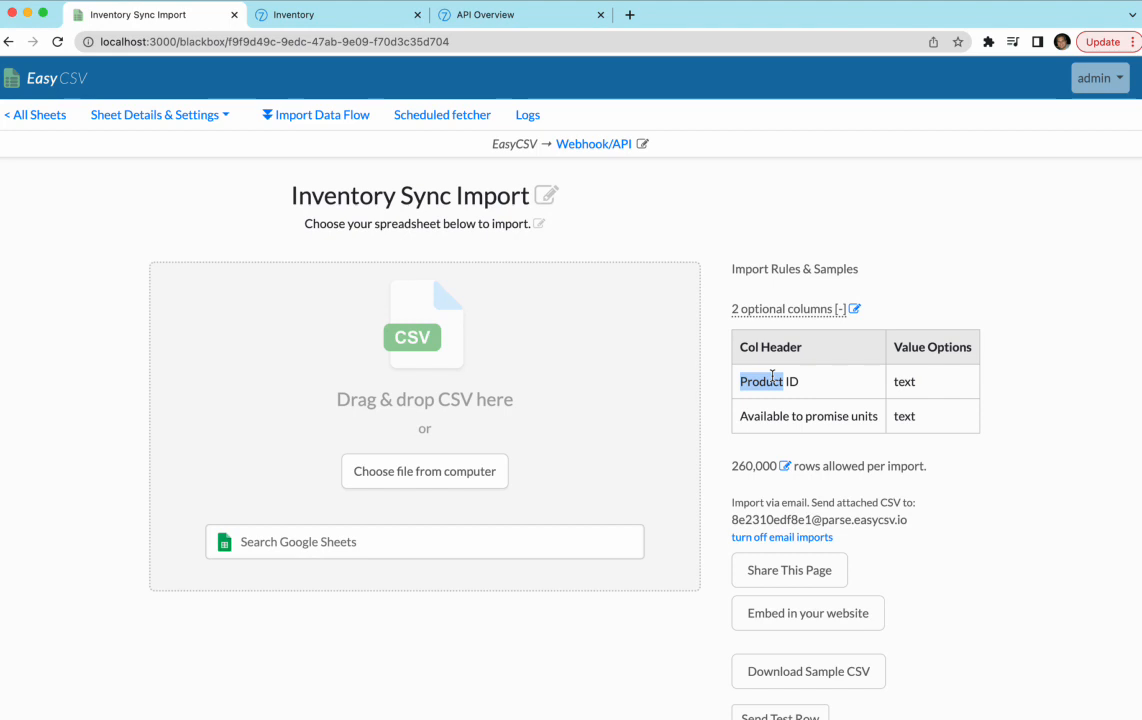
- In the Commerce7 docs, open Orders > Orders at the Create order section
click(310, 15)
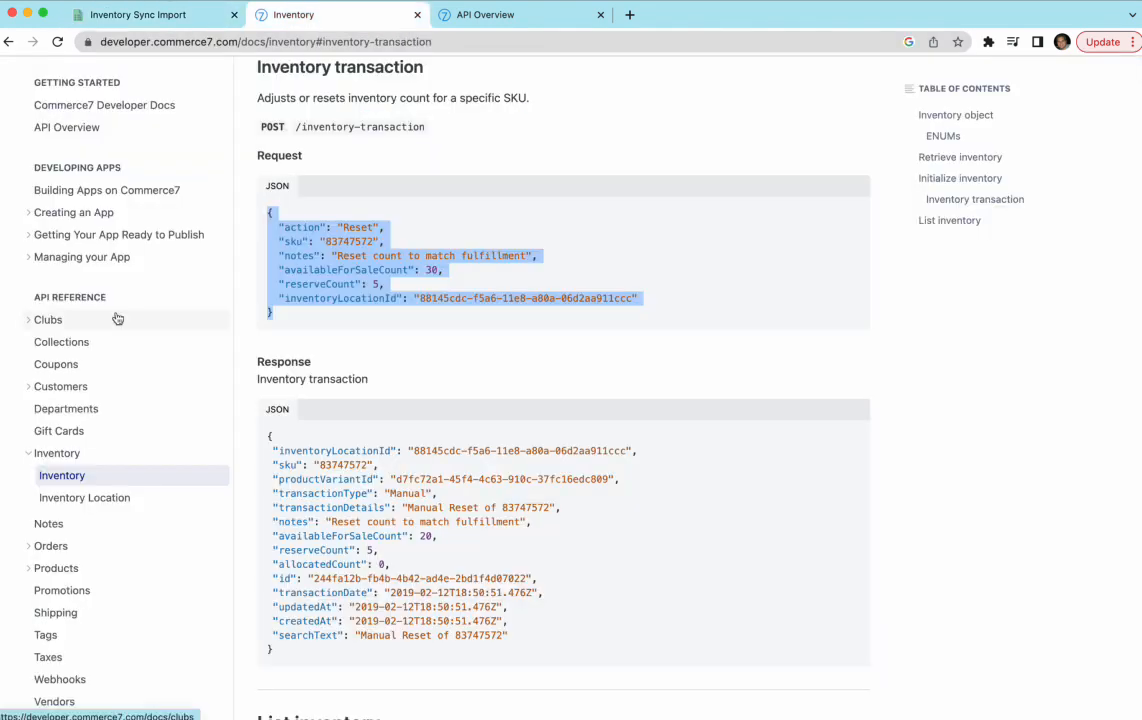
scroll(45, 430, down, 1)
click(31, 512)
scroll(43, 500, down, 2)
click(56, 467)
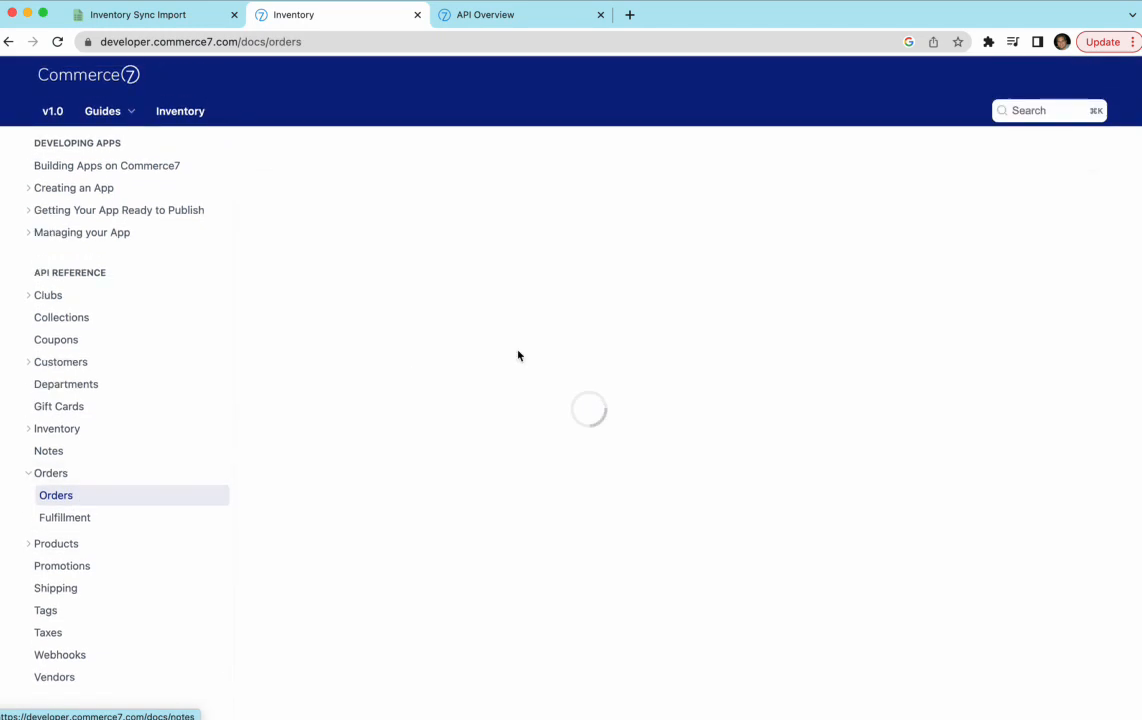
click(938, 321)
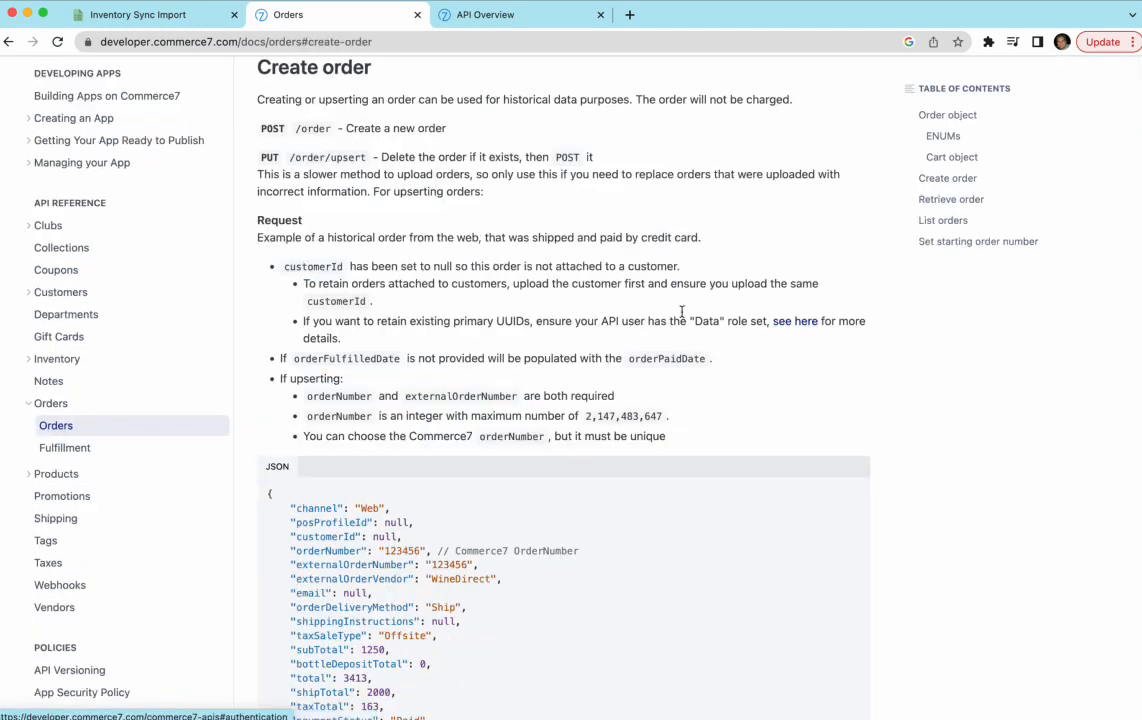
- Review the /order and /order/upsert endpoints and the create-order sample JSON with shipTo details
click(295, 129)
drag(290, 156, 403, 156)
click(343, 156)
drag(297, 129, 335, 128)
click(313, 144)
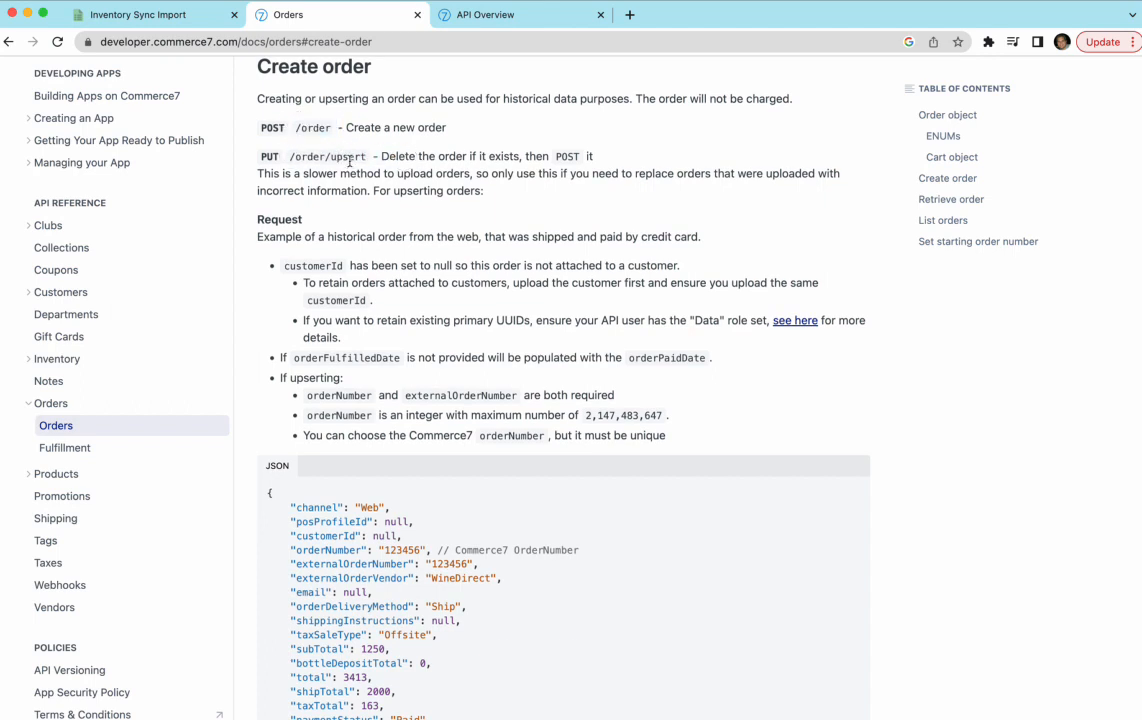
scroll(349, 160, down, 5)
drag(296, 279, 393, 491)
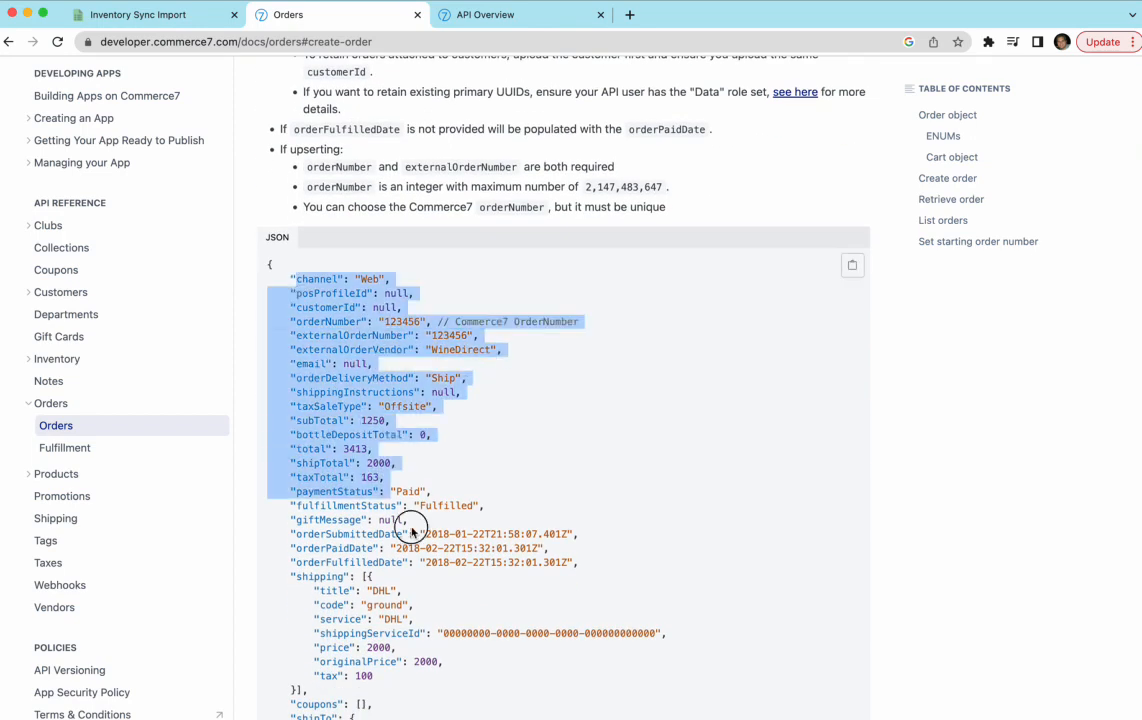
scroll(415, 515, down, 7)
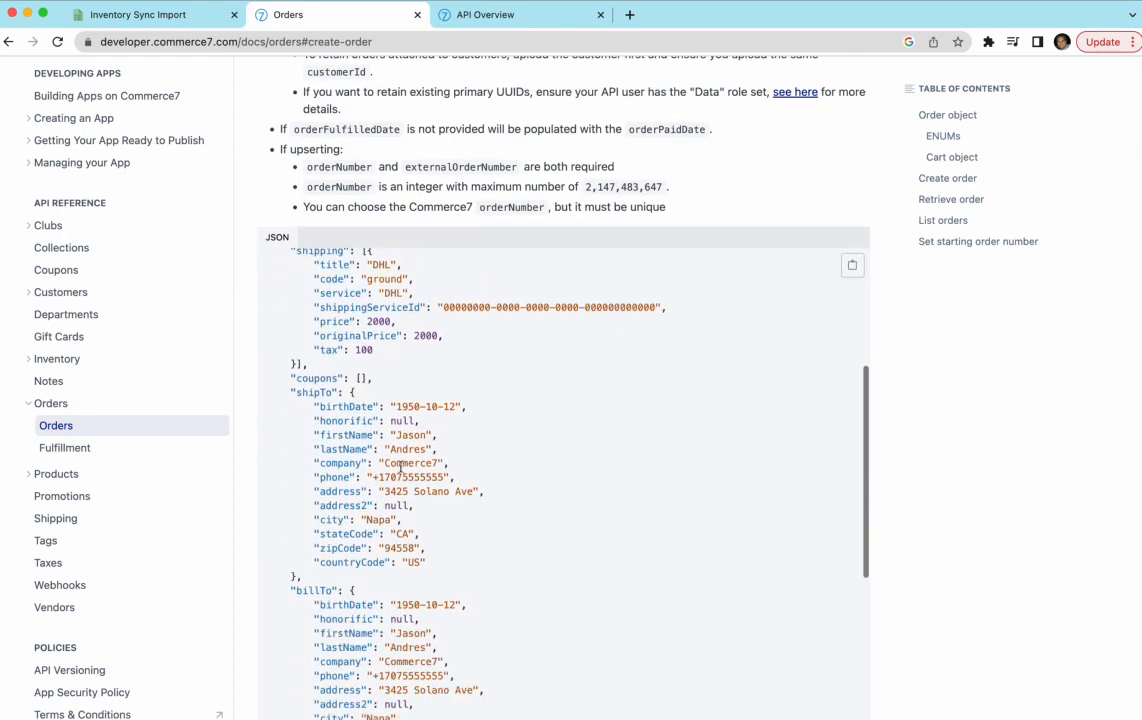
double_click(408, 436)
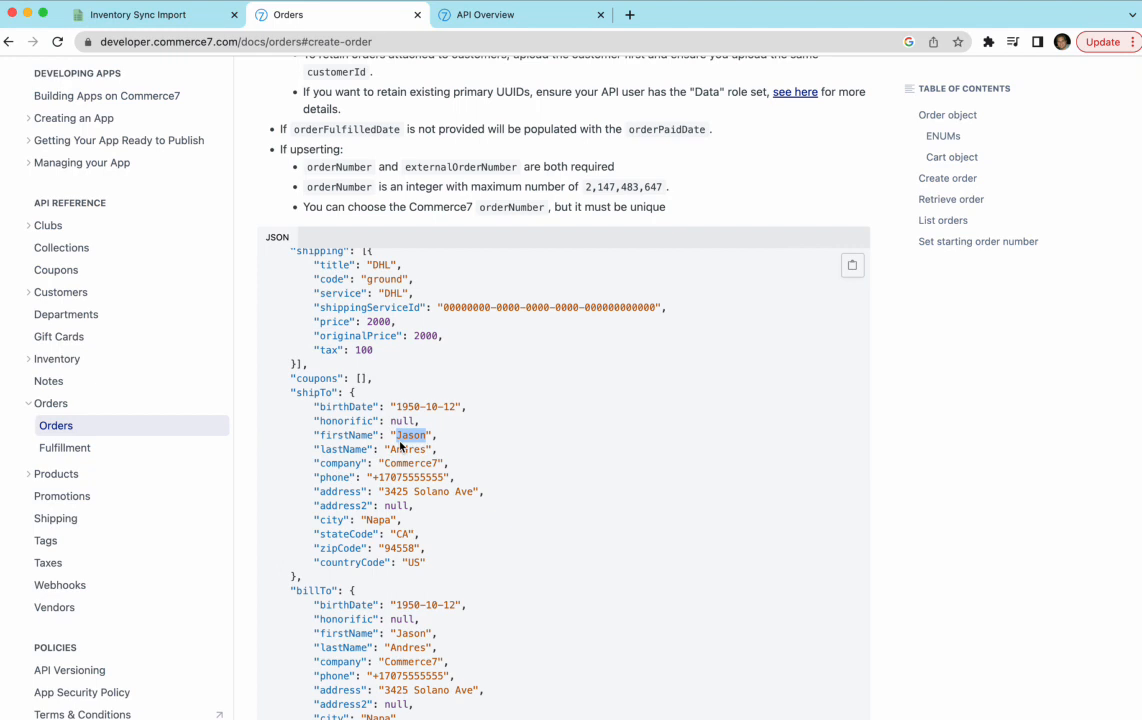
scroll(400, 446, down, 4)
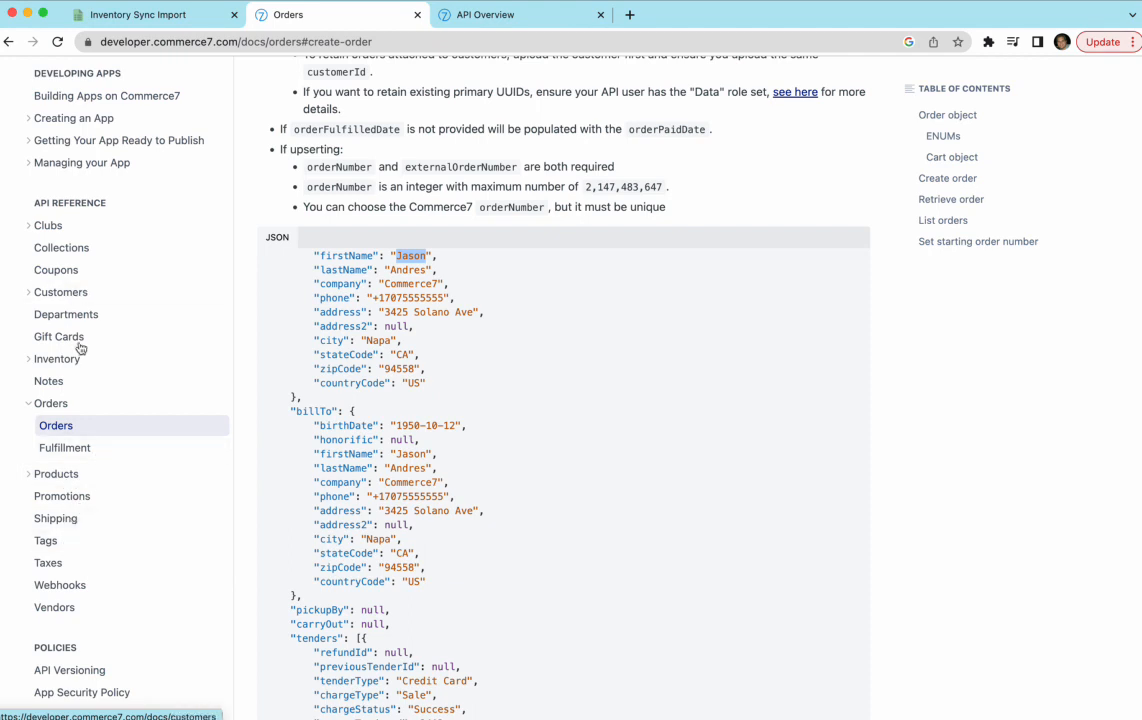
- Expand the Customers and Clubs docs sections, then return to the EasyCSV Inventory Sync Import tab
click(29, 294)
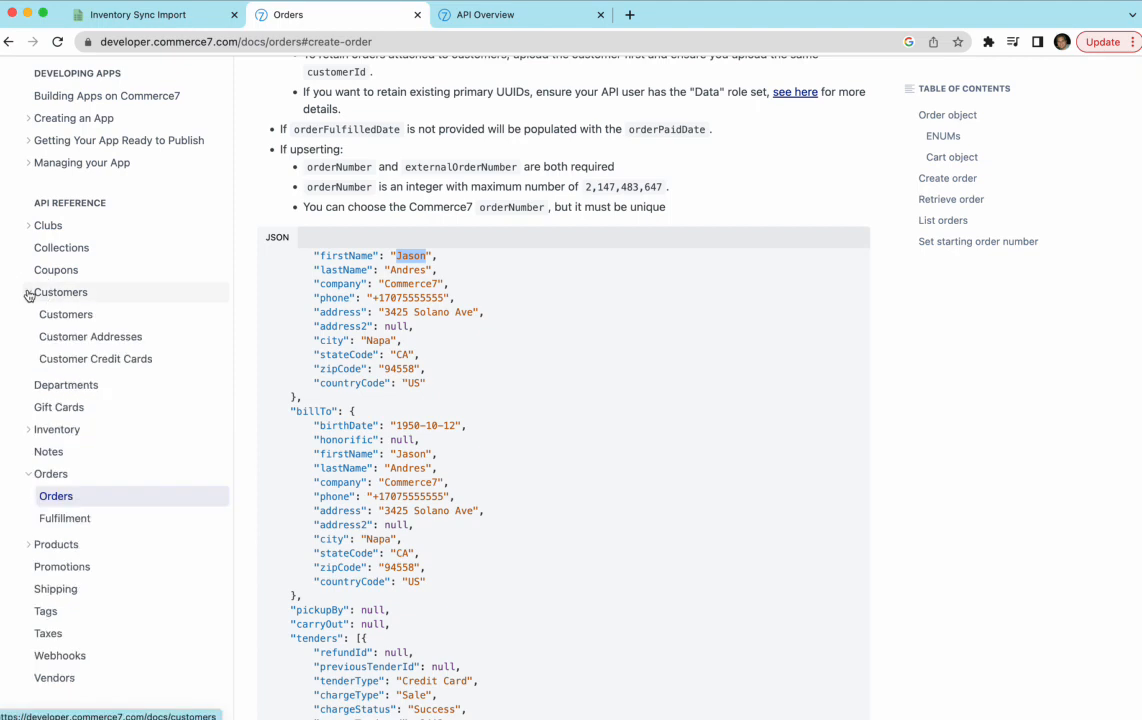
click(27, 225)
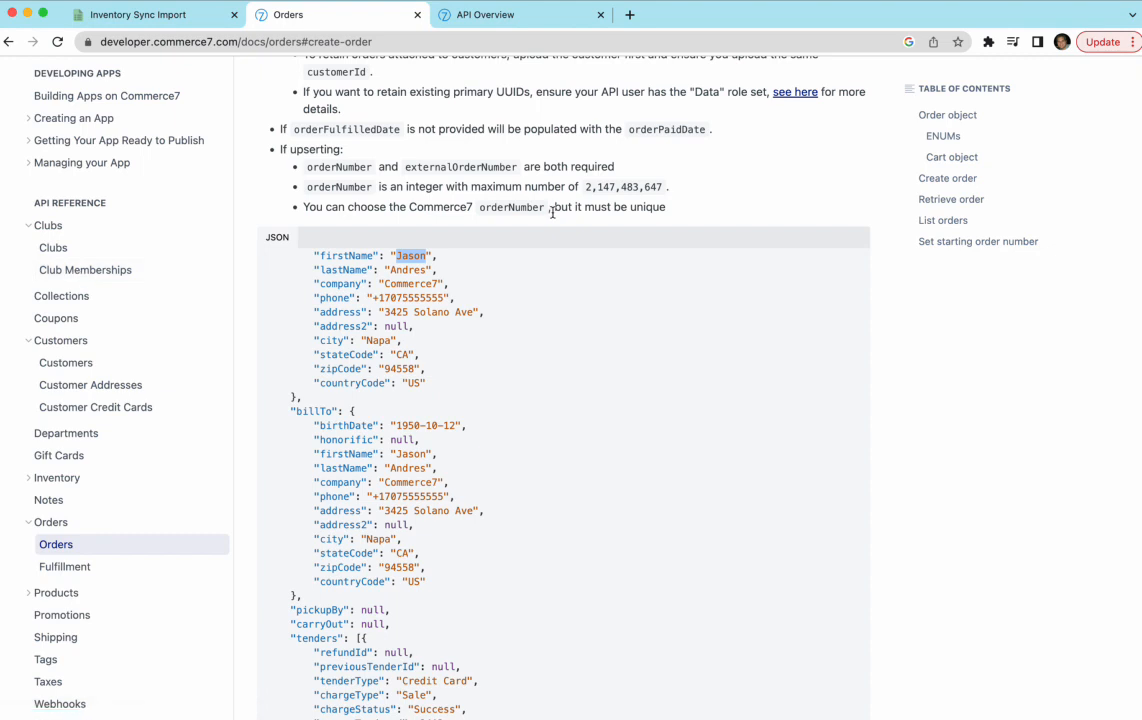
click(140, 15)
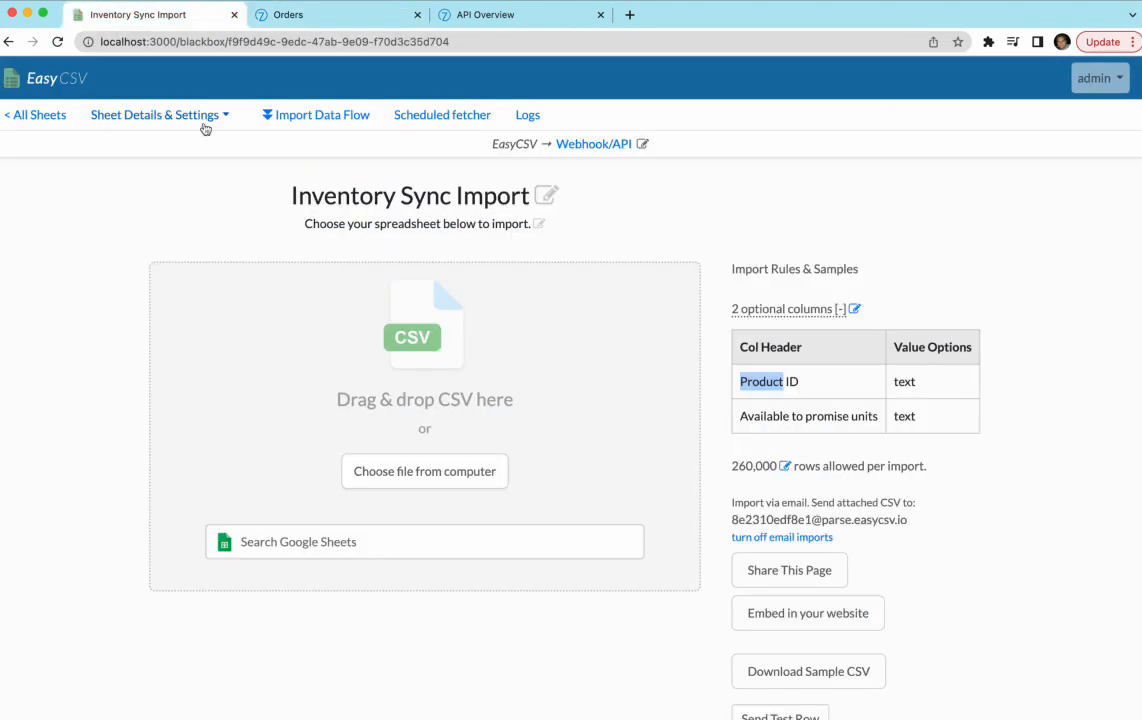
- Reopen the Customize JSON page to review the saved inventory body, then compare it with the Orders docs sample
click(295, 115)
scroll(258, 330, down, 10)
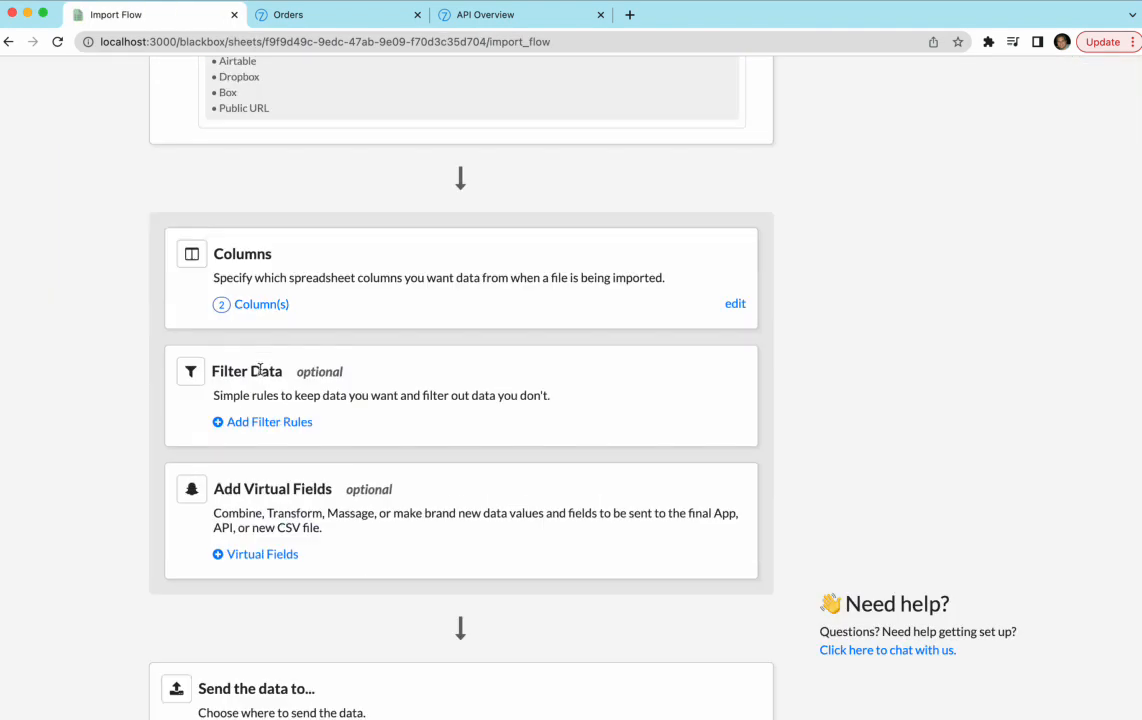
scroll(261, 375, down, 3)
drag(527, 410, 186, 401)
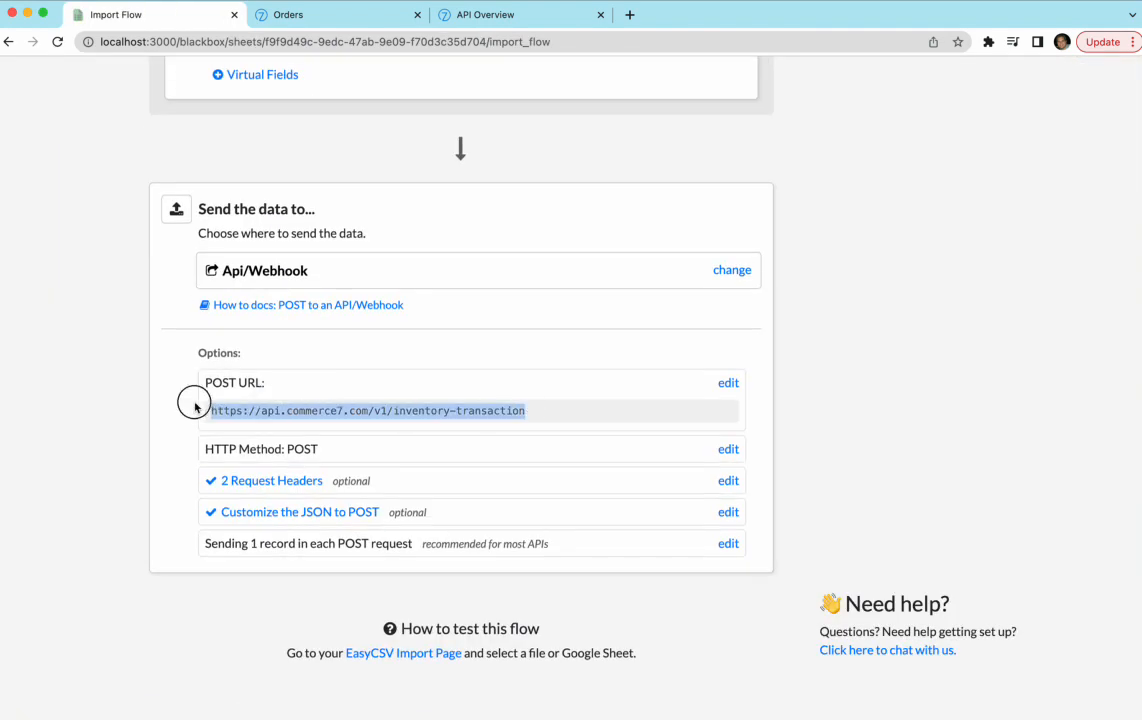
click(289, 514)
drag(295, 372, 140, 262)
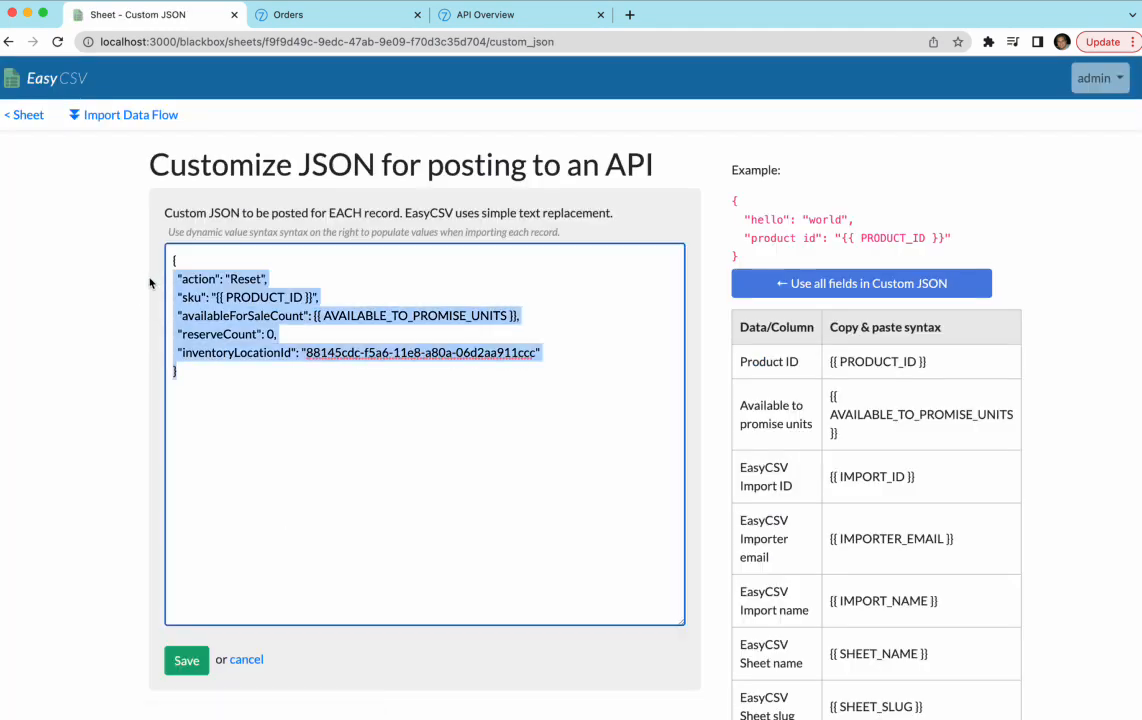
click(301, 15)
drag(331, 270, 405, 437)
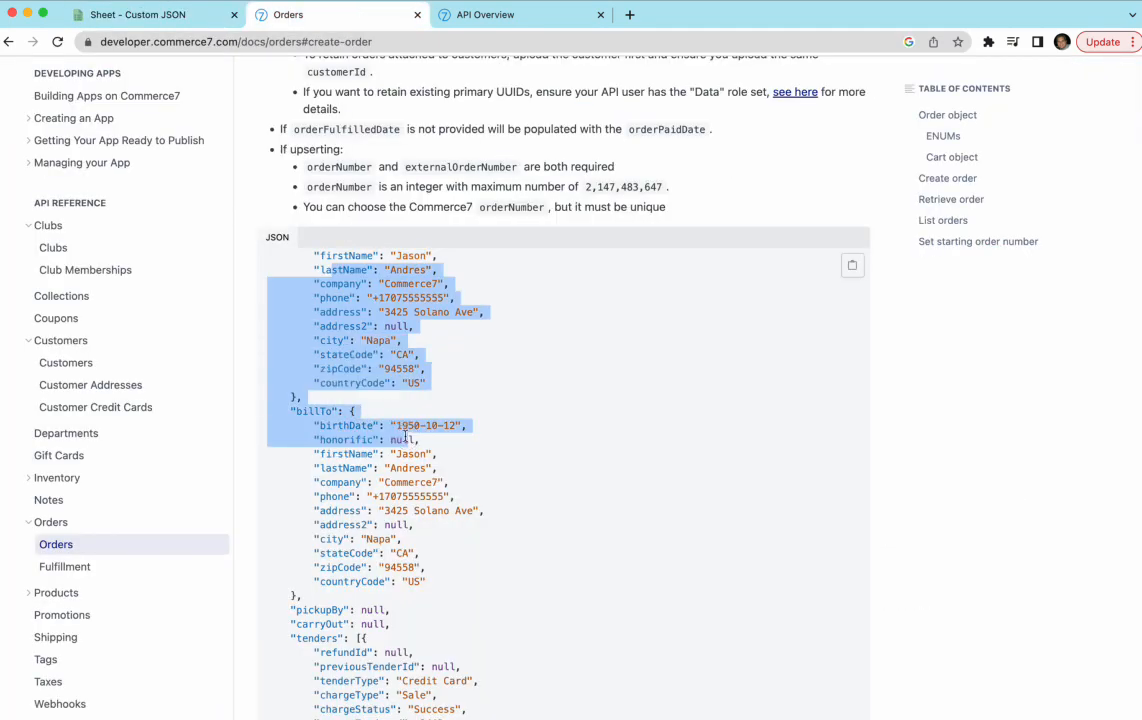
- Open Club Memberships at Create club membership and inspect its customerId and clubId fields
click(68, 268)
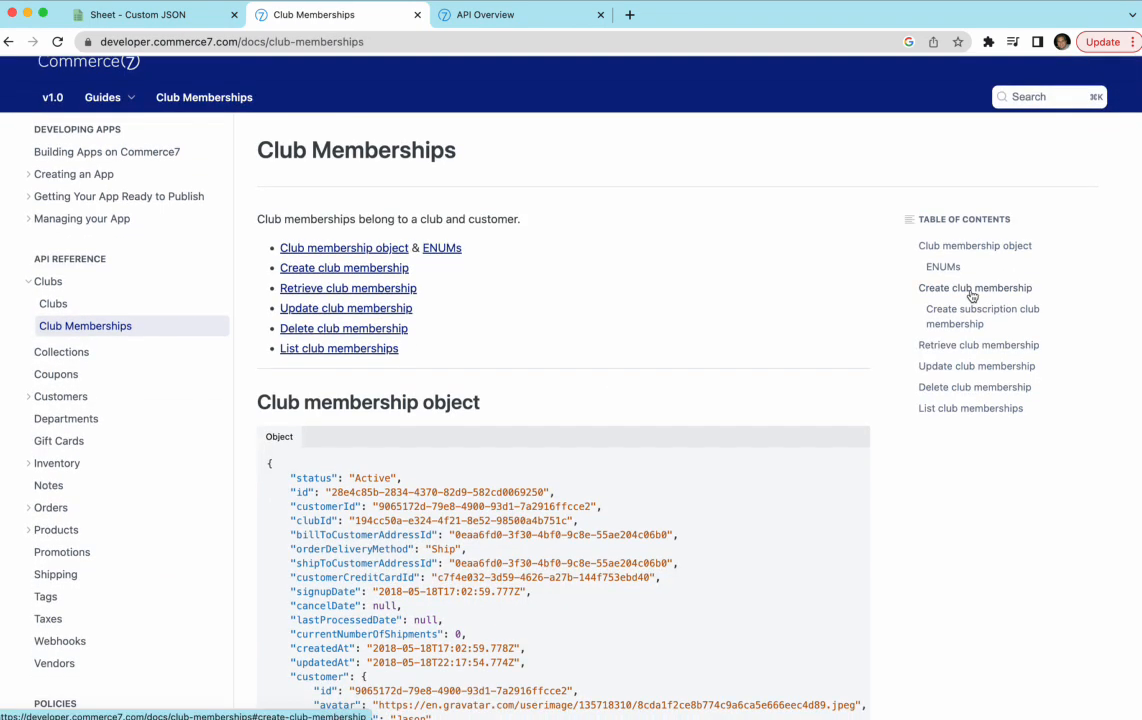
click(970, 292)
drag(306, 316, 238, 189)
click(344, 241)
drag(367, 214, 408, 201)
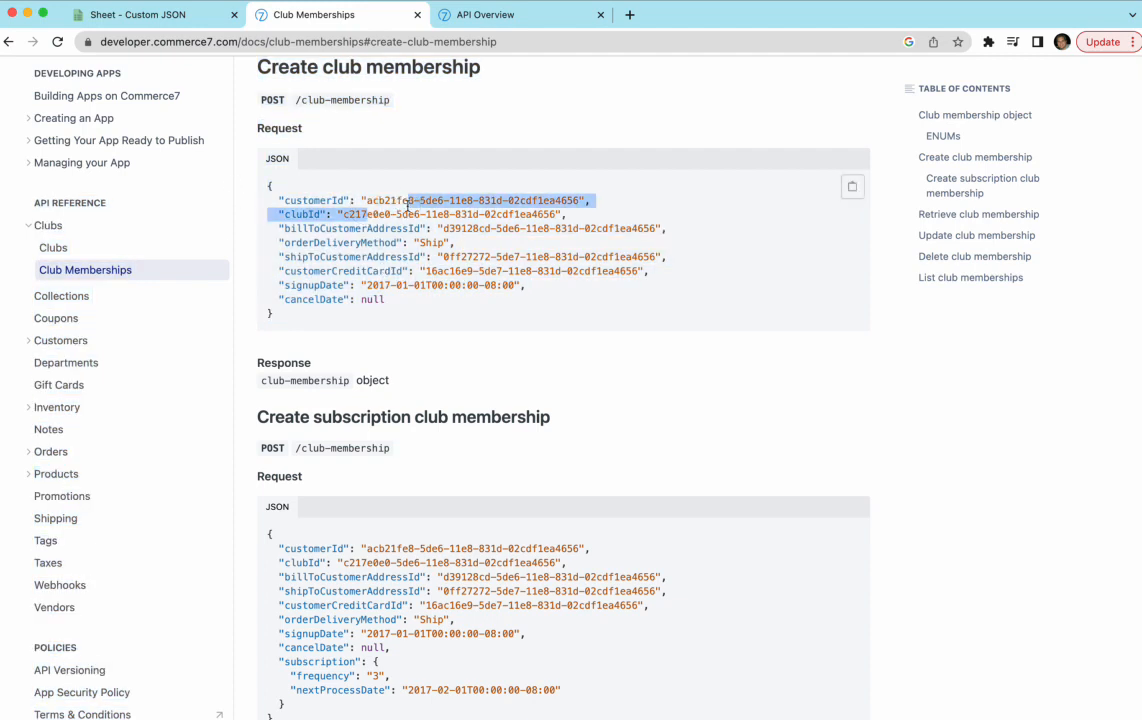
- Open Customers > Customers at Create customer and review its POST /customer request JSON
click(35, 340)
click(70, 363)
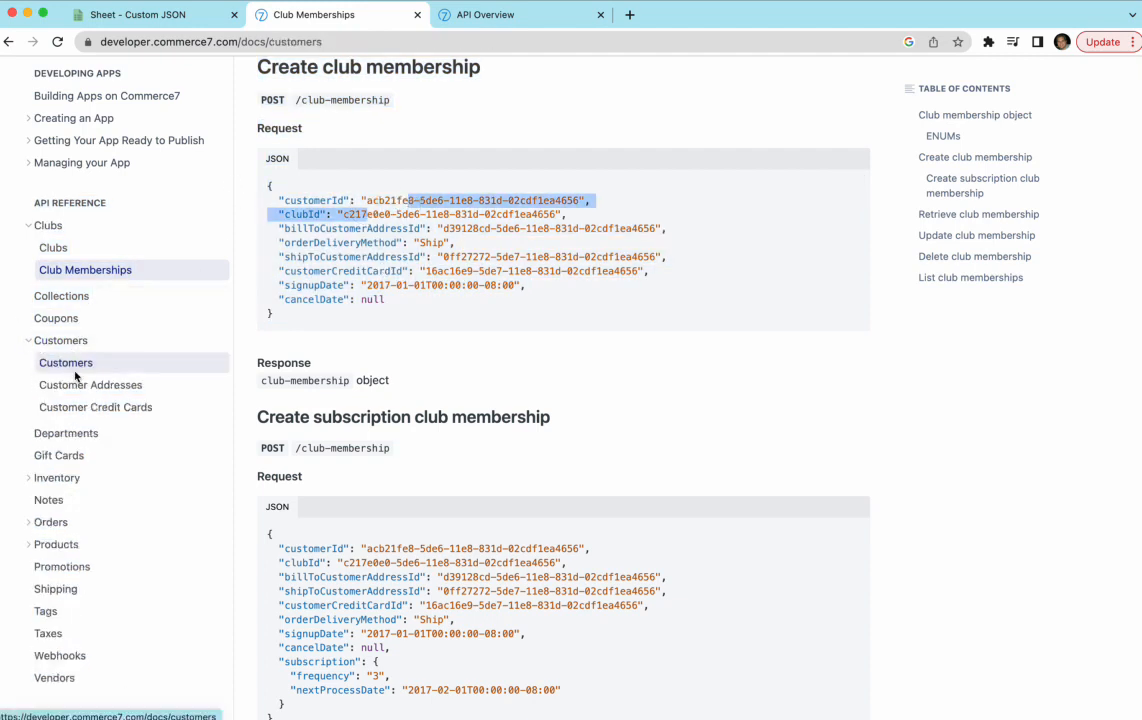
click(968, 301)
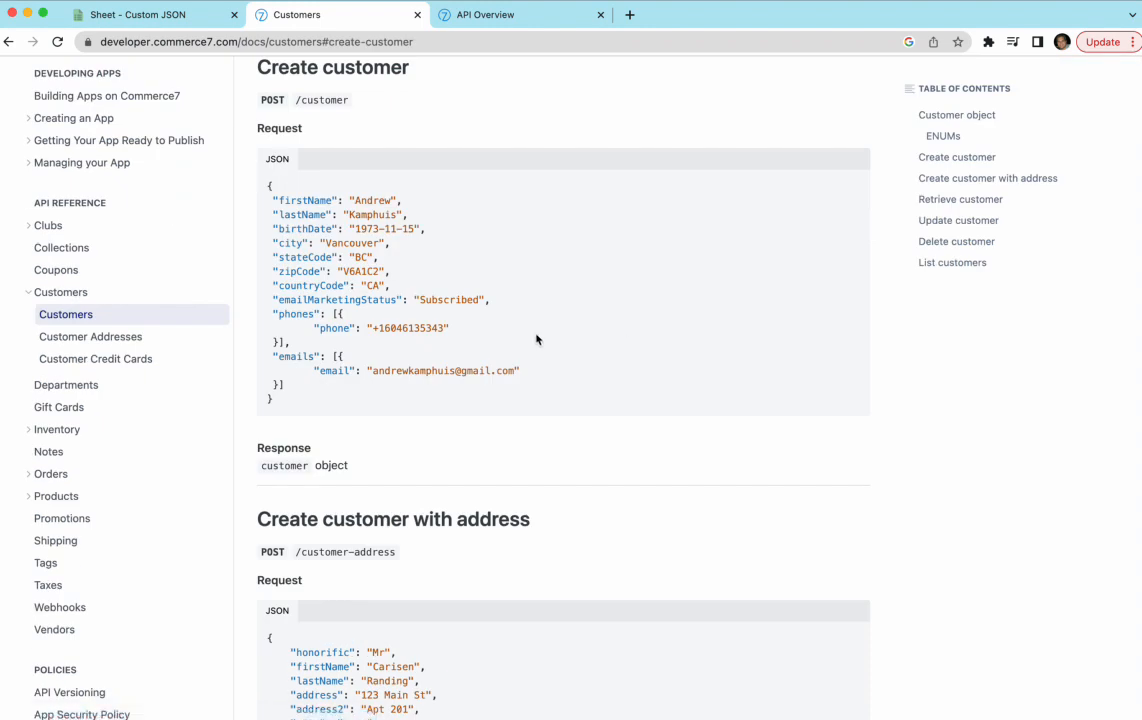
drag(340, 395, 344, 217)
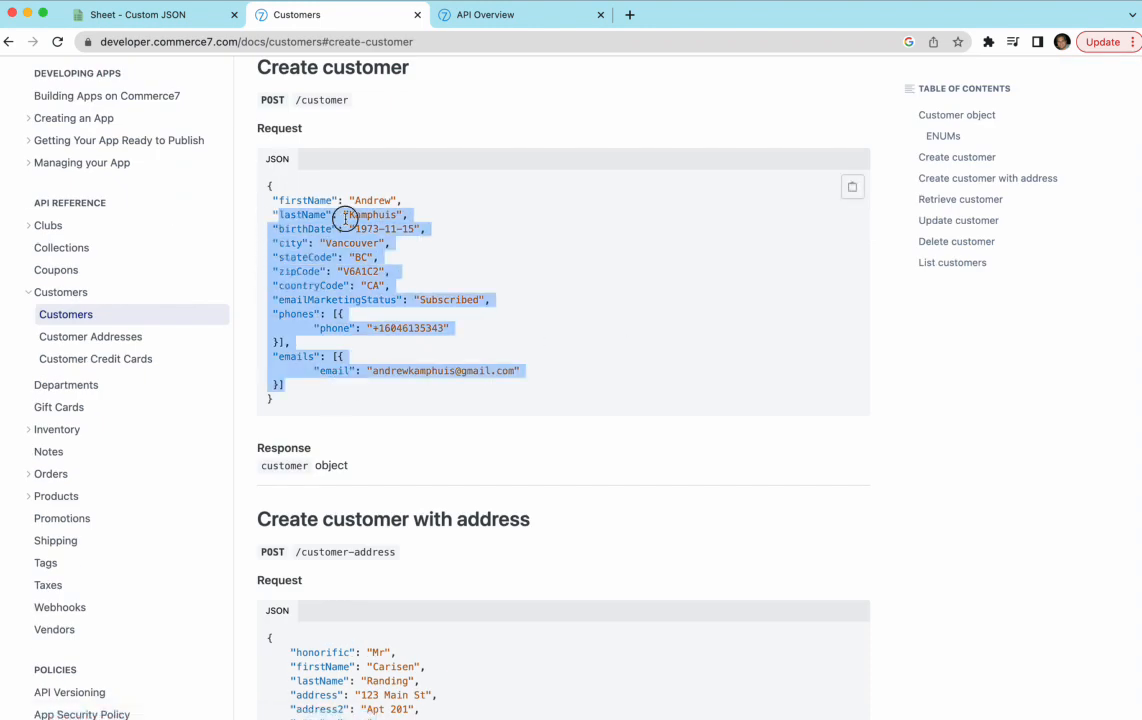
click(400, 210)
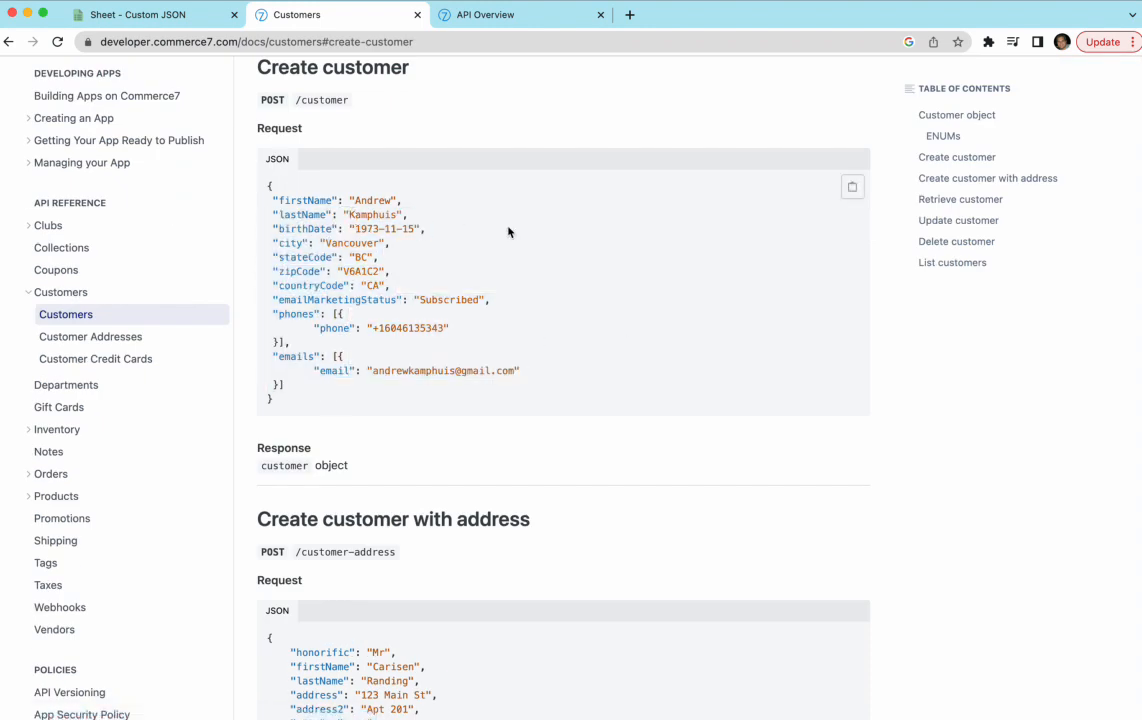